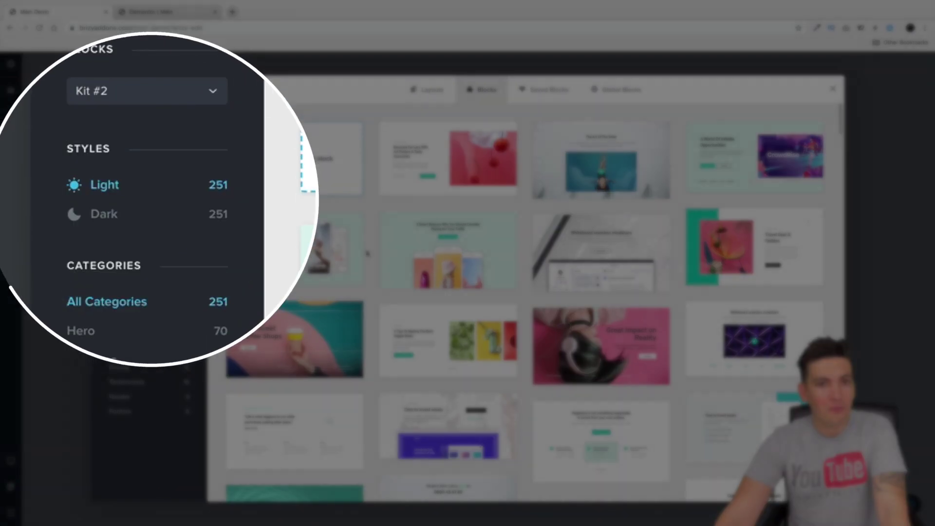
# - Browse the Kit #2 block designs and compare them in the Dark and Light styles
pyautogui.scroll(-15, 367, 255)
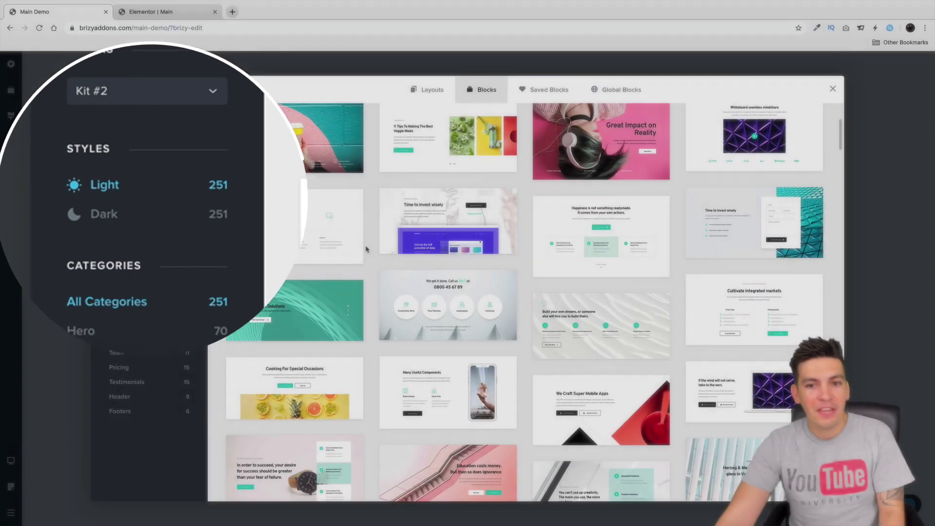
pyautogui.scroll(-5, 365, 247)
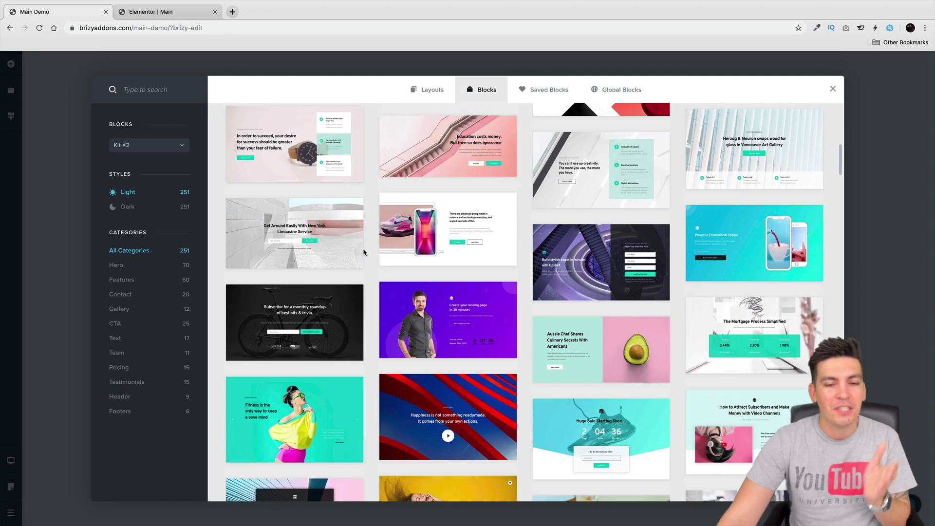
pyautogui.scroll(-4, 364, 253)
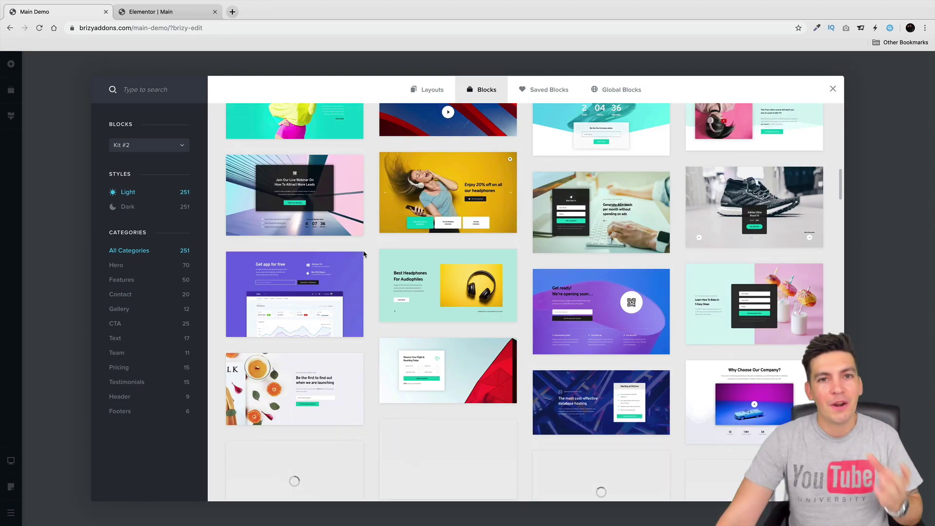
pyautogui.scroll(-1, 375, 256)
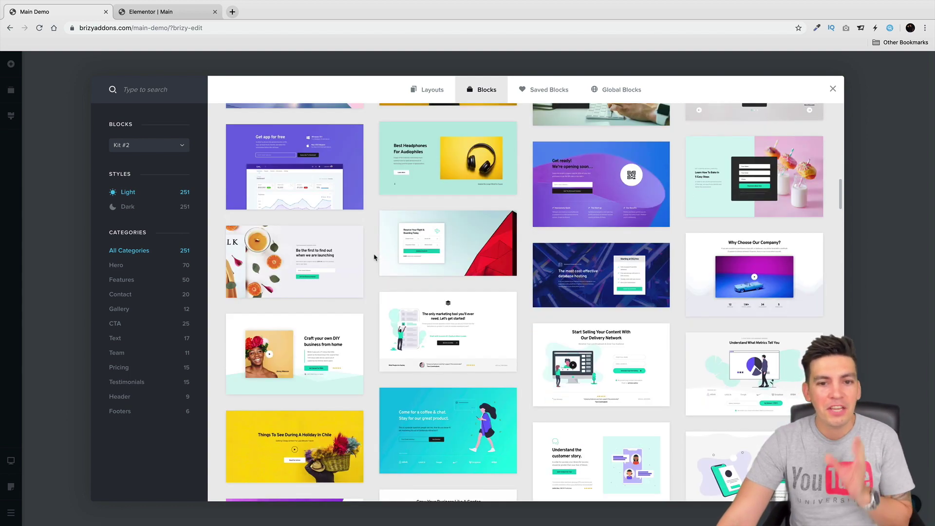
pyautogui.scroll(-5, 372, 260)
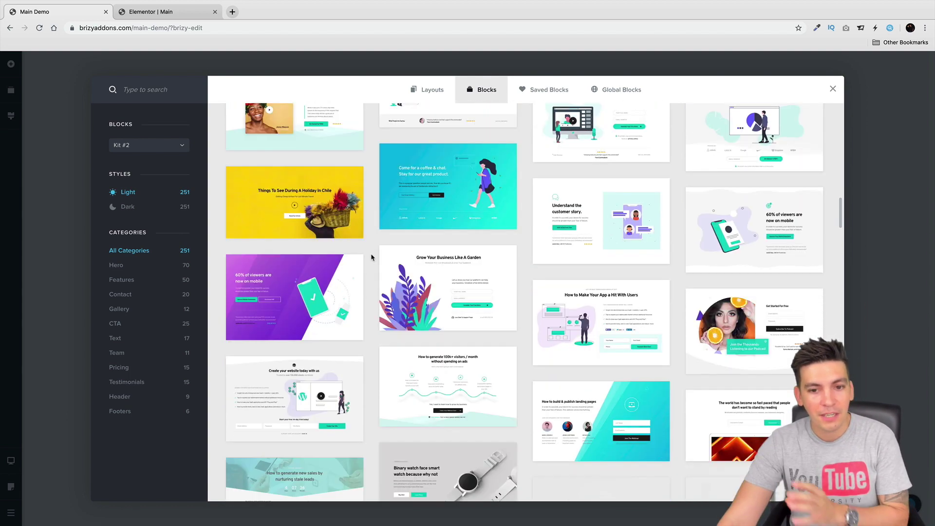
pyautogui.scroll(-5, 371, 258)
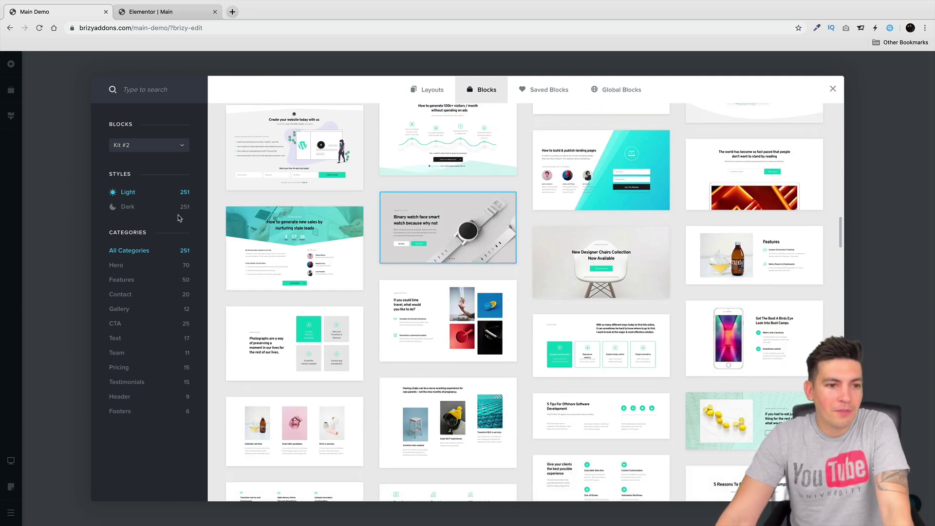
pyautogui.click(134, 207)
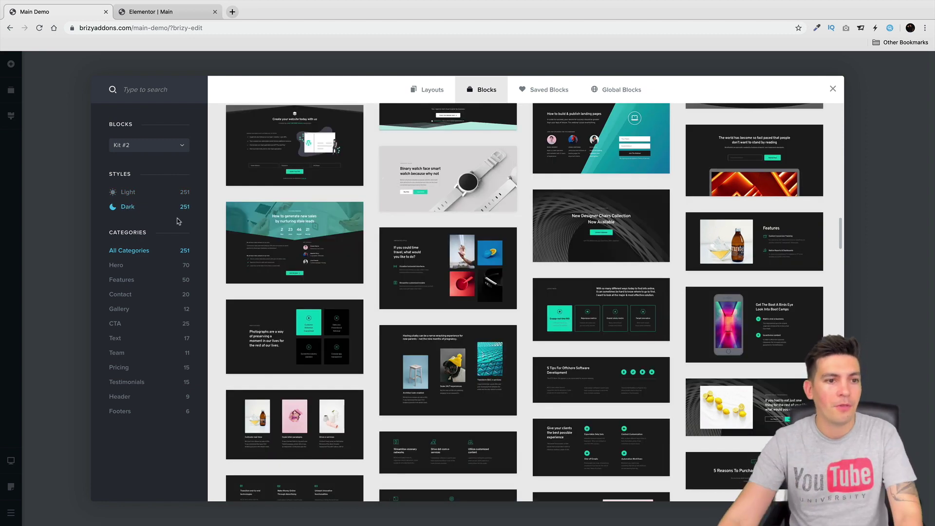
pyautogui.click(128, 192)
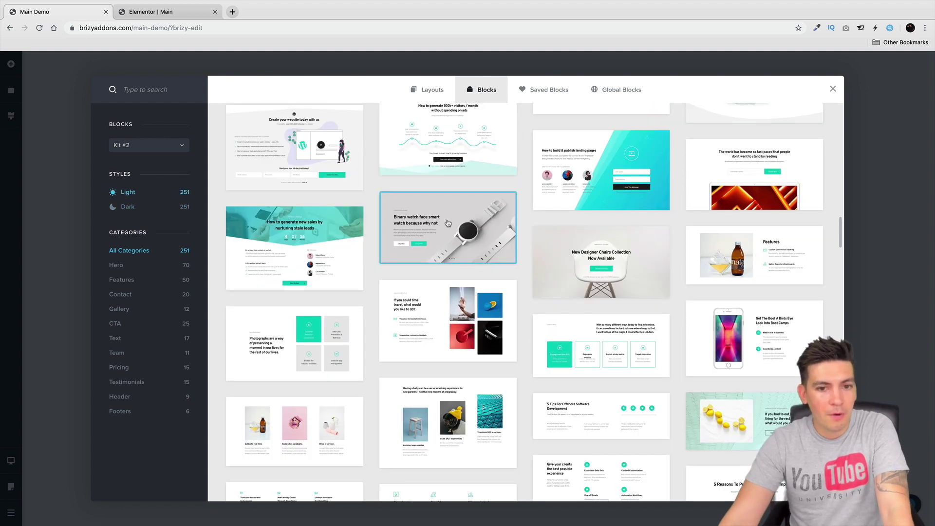
# - Add the light "Binary watch face smart watch" hero block and, below it, the Features block with four outlined cards
pyautogui.click(463, 245)
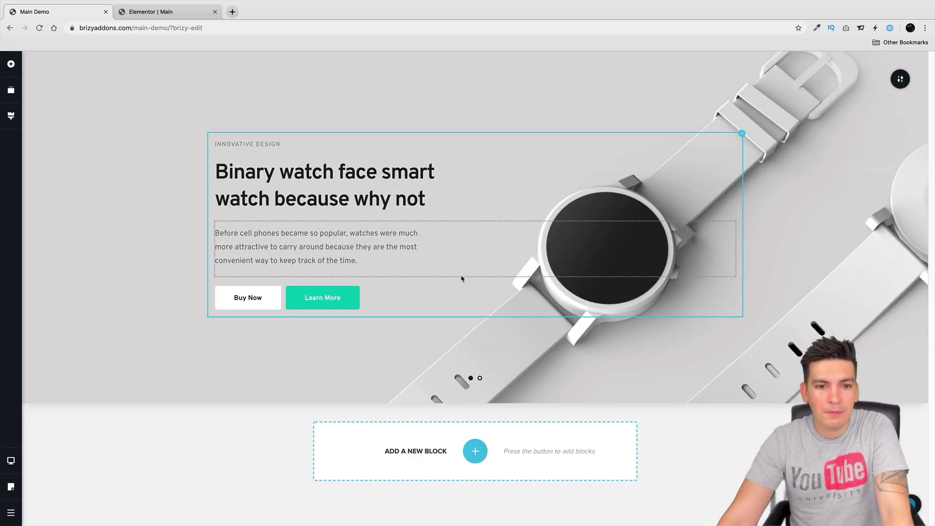
pyautogui.click(474, 451)
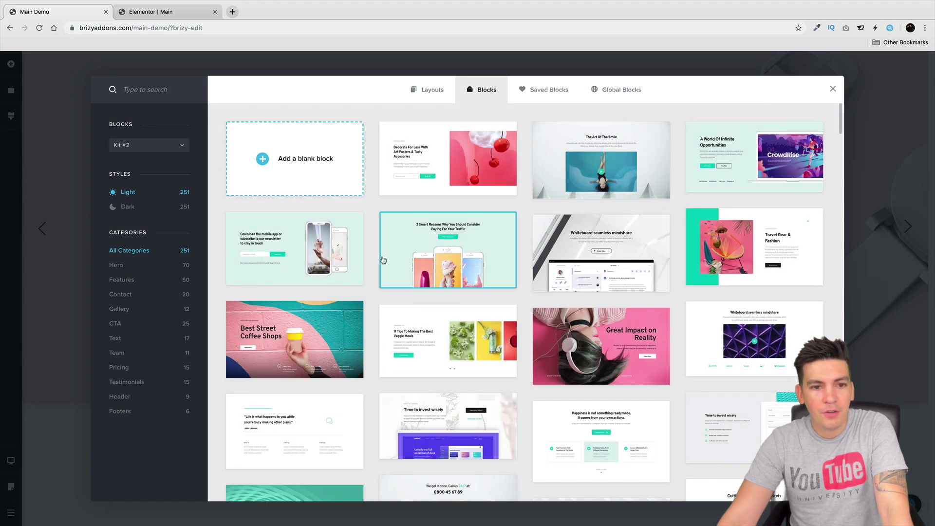
pyautogui.click(169, 279)
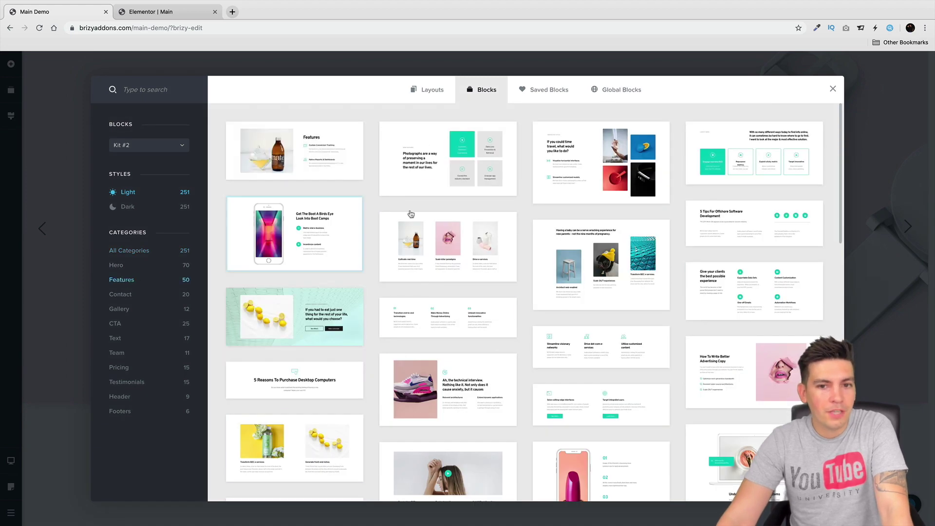
pyautogui.click(755, 171)
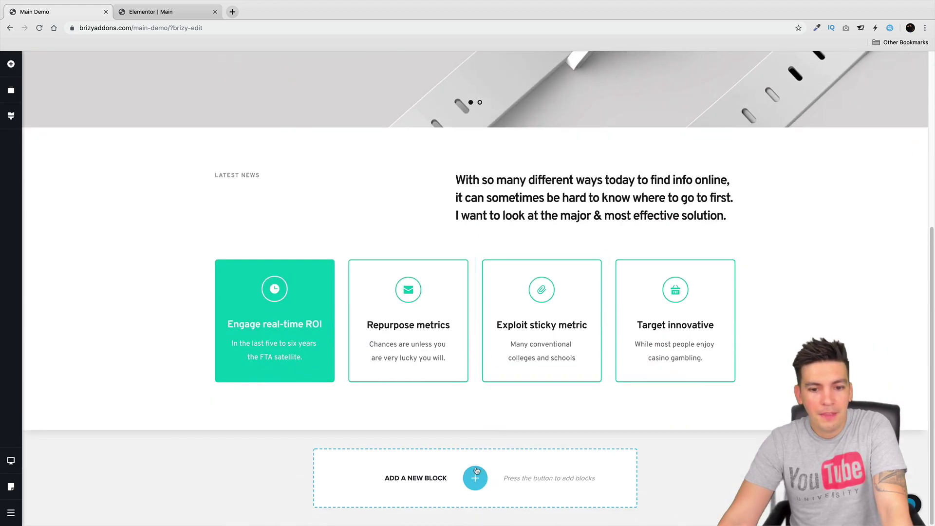
# - Add the "11 Tips To Making The Best Veggie Meals" block and the Contact block with phone, address, socials and a message form
pyautogui.click(477, 470)
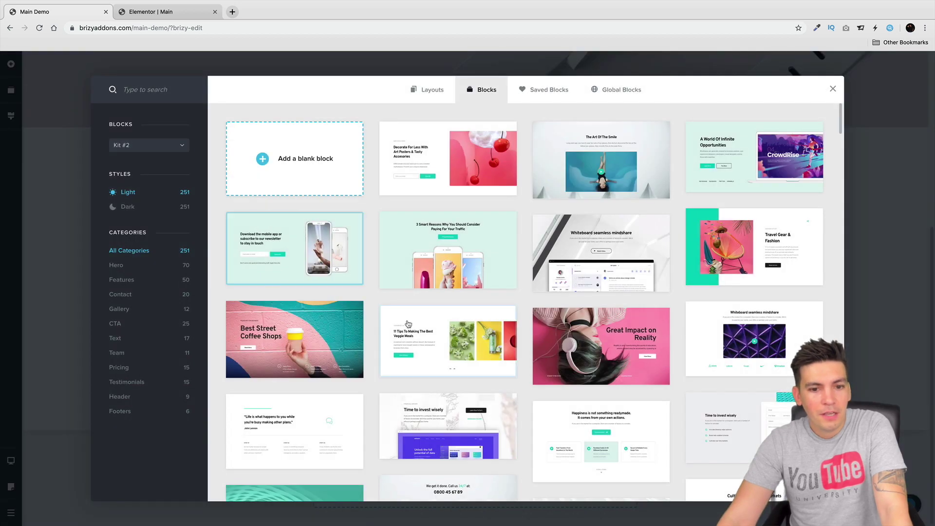
pyautogui.click(446, 315)
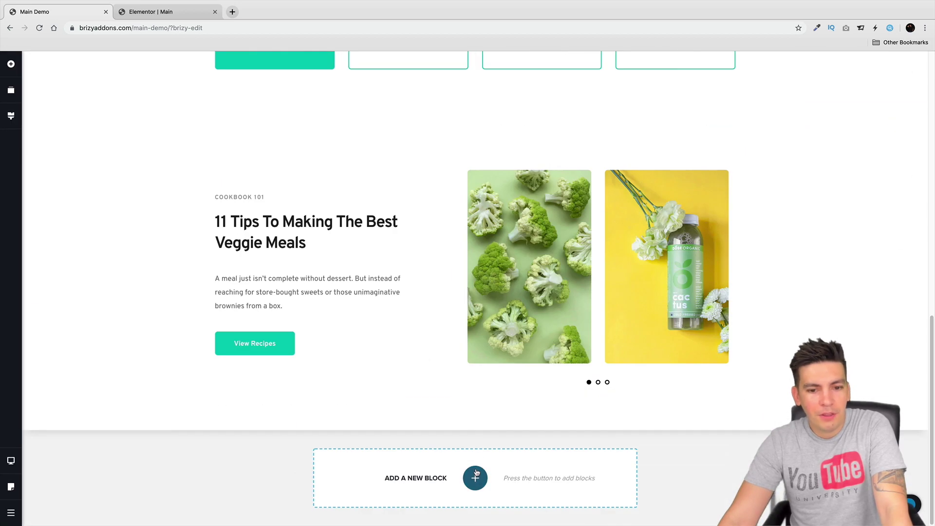
pyautogui.click(474, 476)
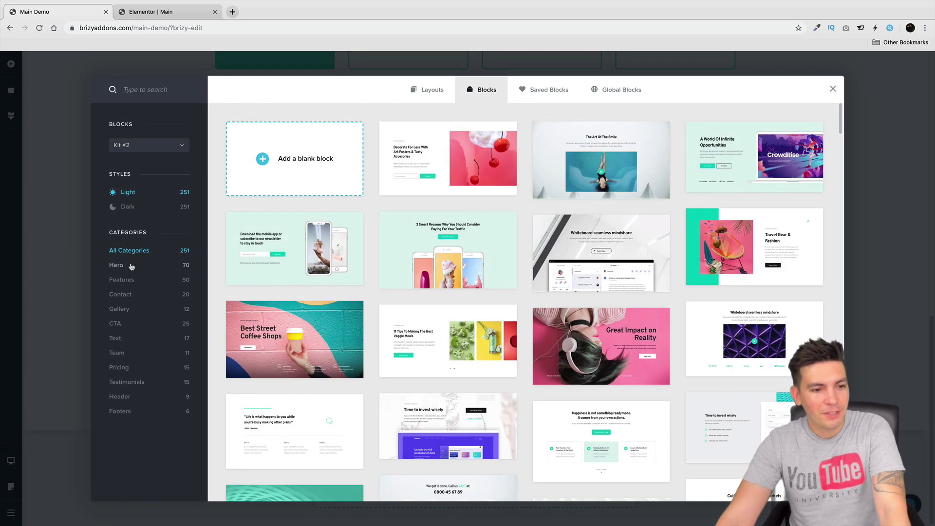
pyautogui.click(121, 294)
pyautogui.scroll(-2, 438, 353)
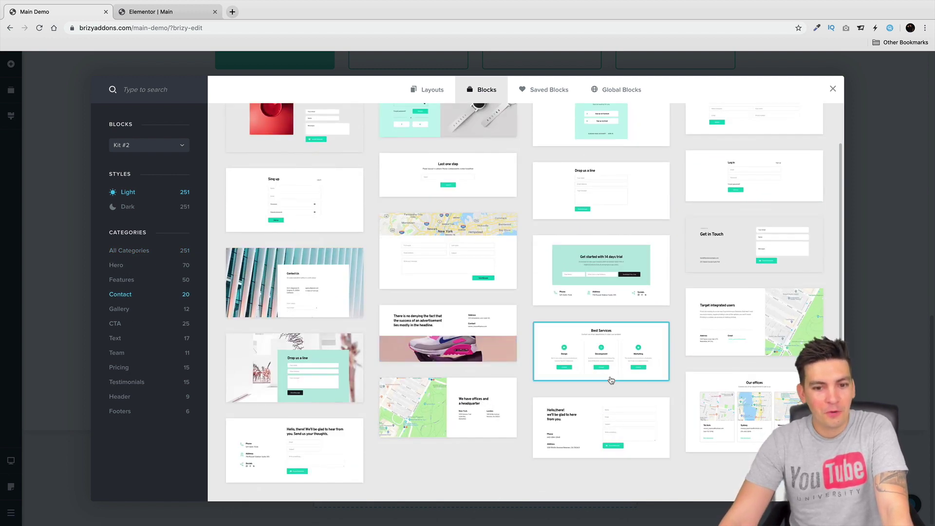
pyautogui.click(328, 449)
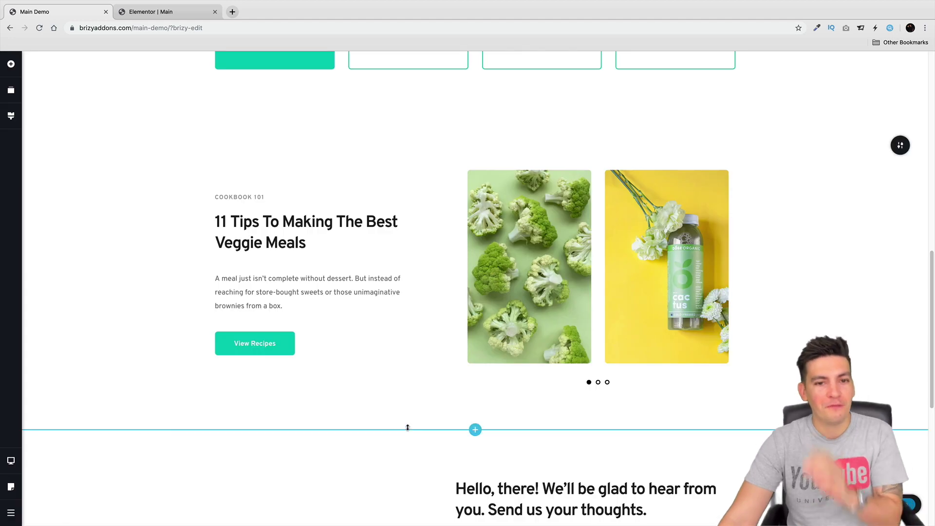
# - Review the assembled page from the watch hero block down to the contact form
pyautogui.scroll(-5, 409, 426)
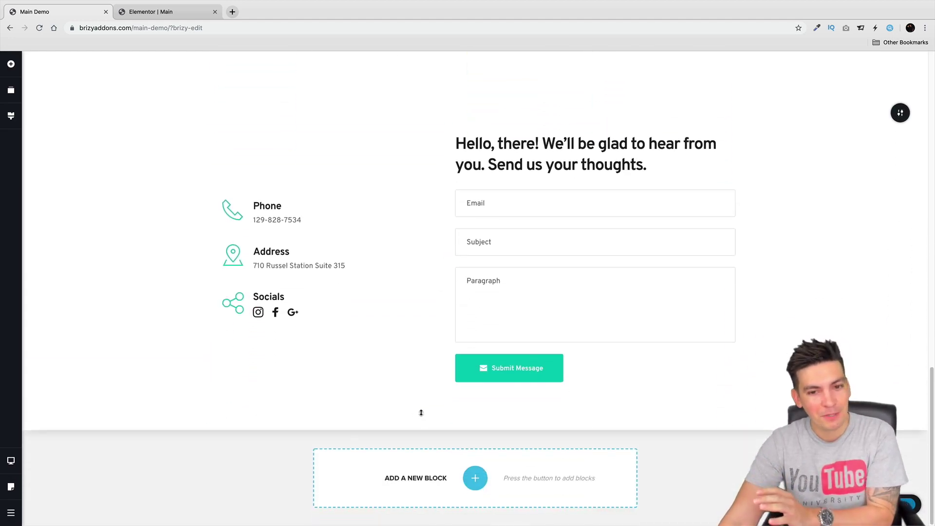
pyautogui.scroll(4, 424, 415)
pyautogui.scroll(10, 423, 416)
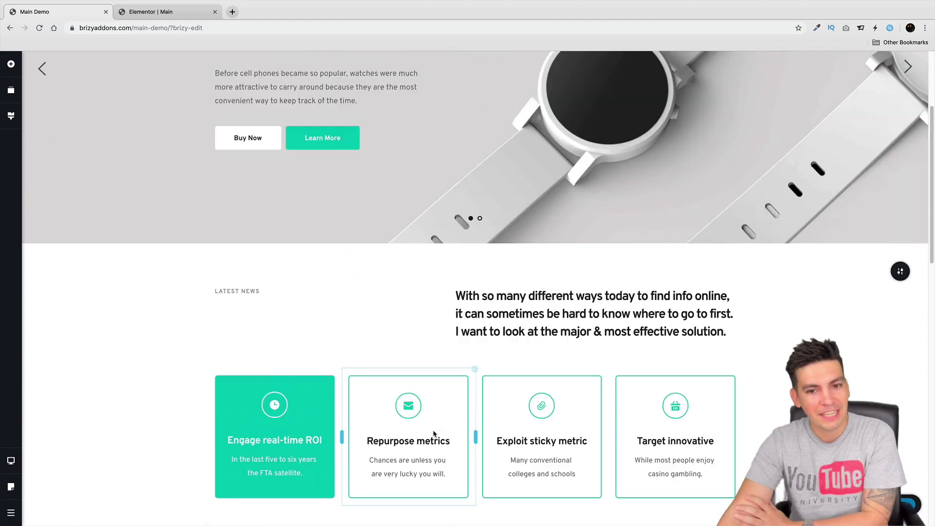
pyautogui.scroll(3, 433, 433)
pyautogui.rightClick(439, 415)
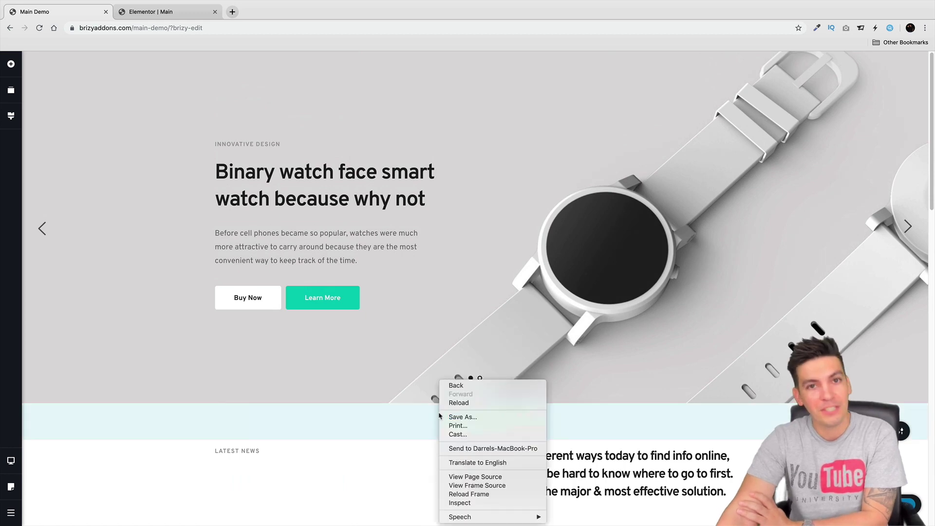
pyautogui.click(364, 463)
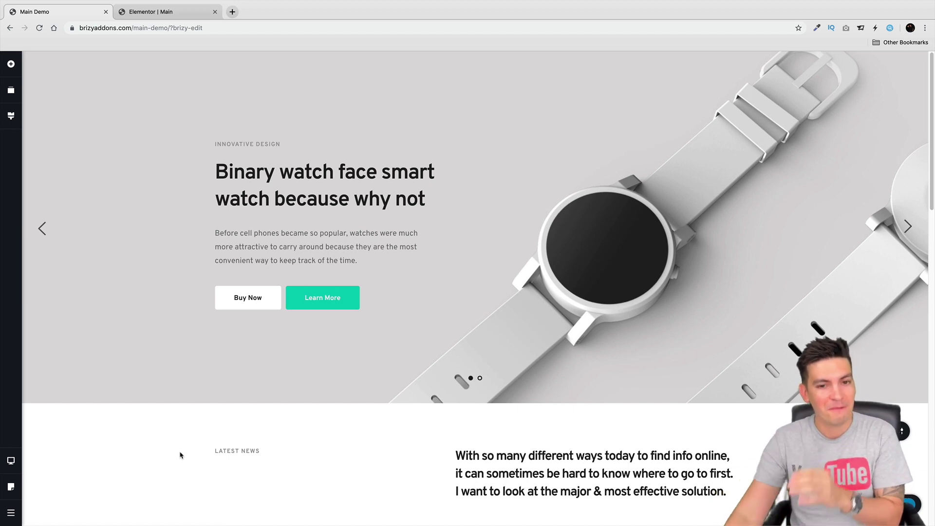
pyautogui.scroll(-3, 229, 419)
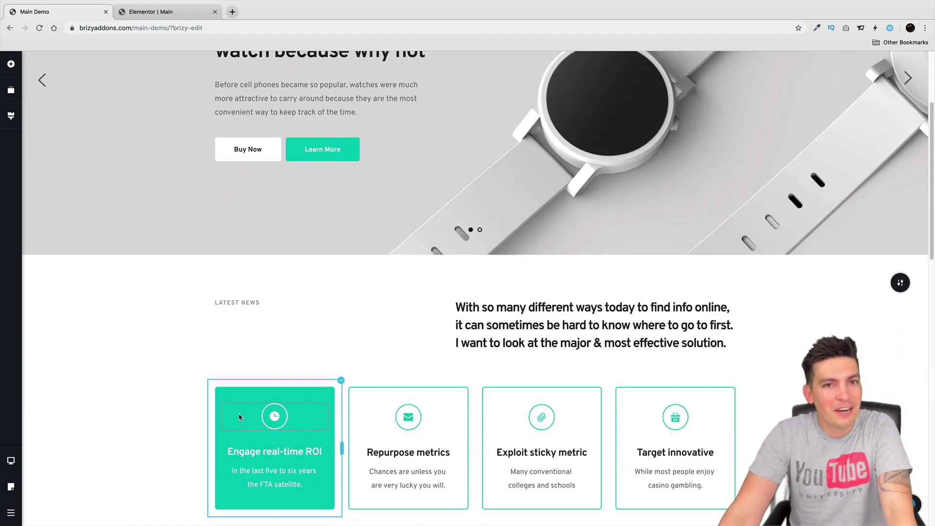
pyautogui.scroll(-15, 239, 417)
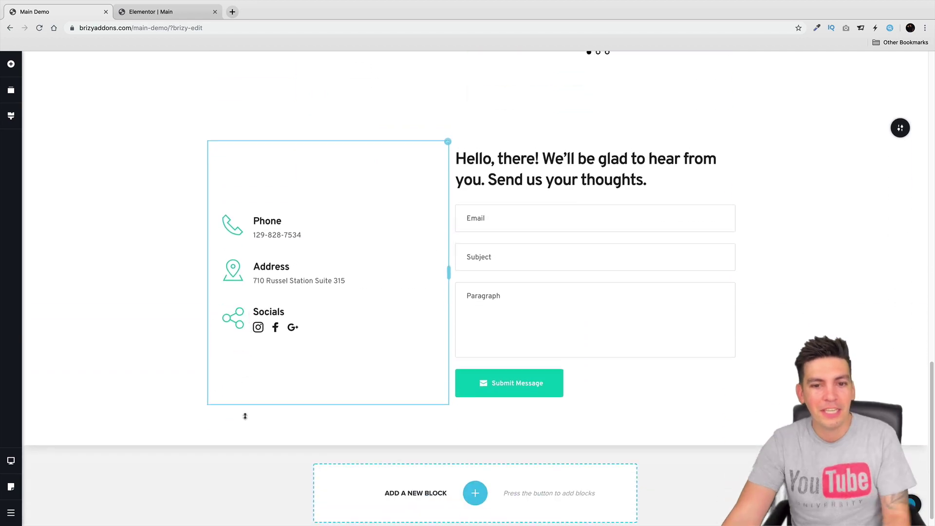
pyautogui.scroll(20, 243, 433)
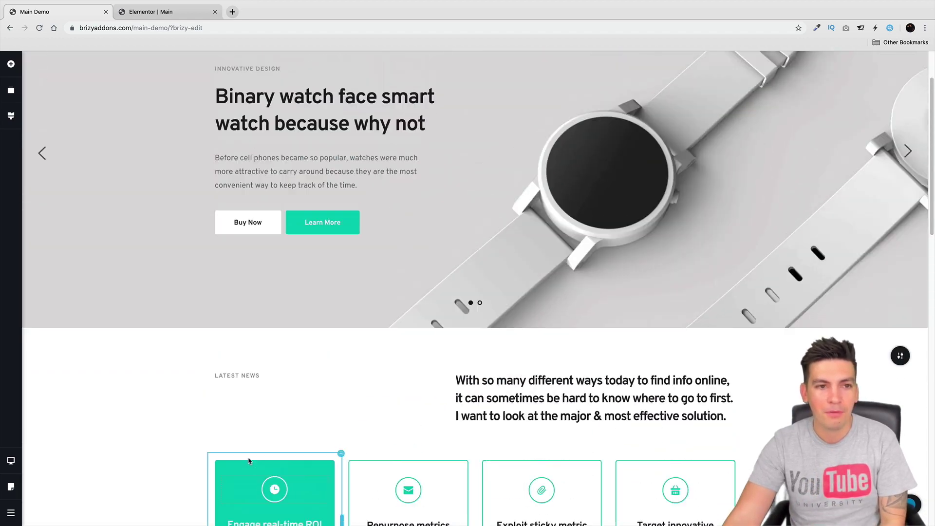
pyautogui.scroll(1, 248, 460)
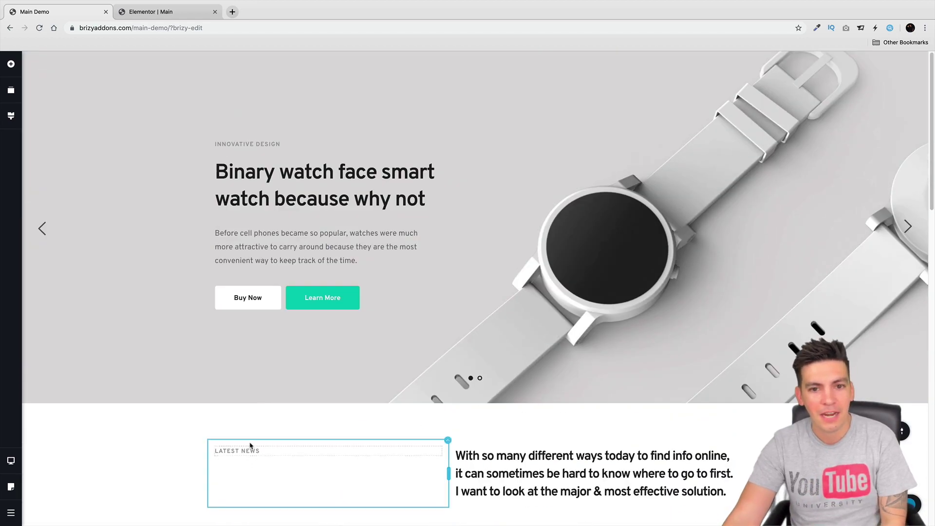
# - Browse the block designs available for the spot beneath the watch hero, and close the library without adding one
pyautogui.click(475, 403)
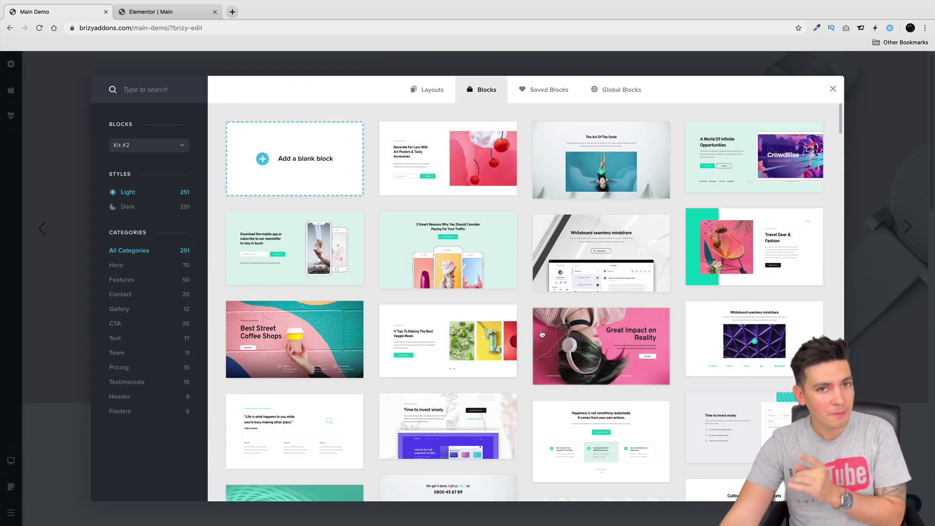
pyautogui.scroll(-10, 542, 332)
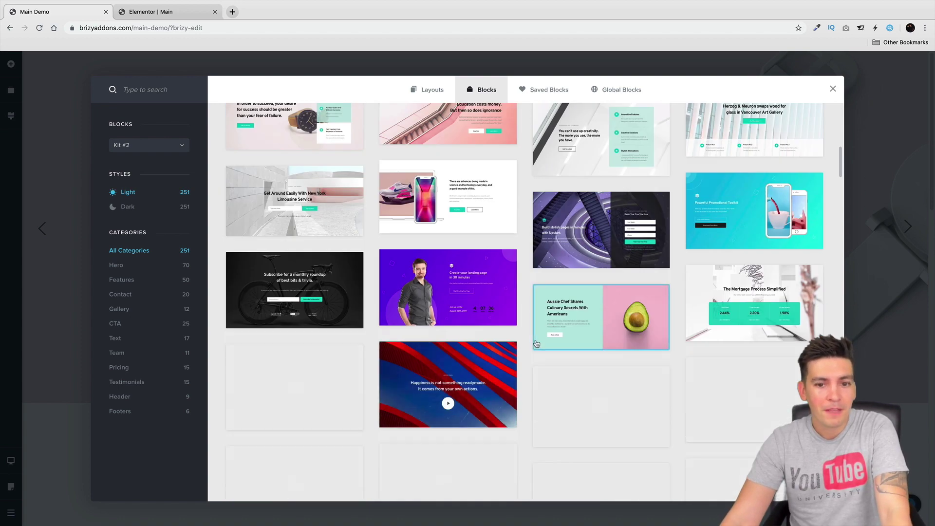
pyautogui.scroll(-15, 536, 344)
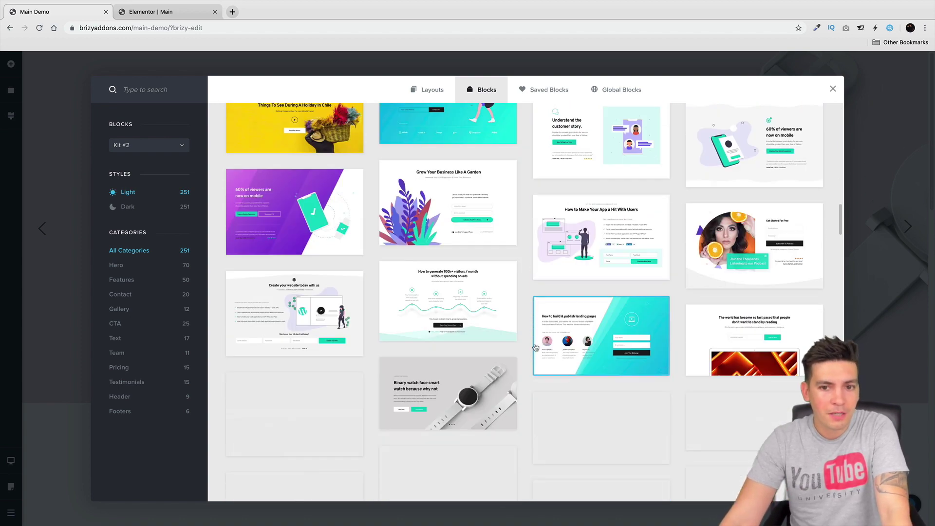
pyautogui.scroll(-15, 535, 347)
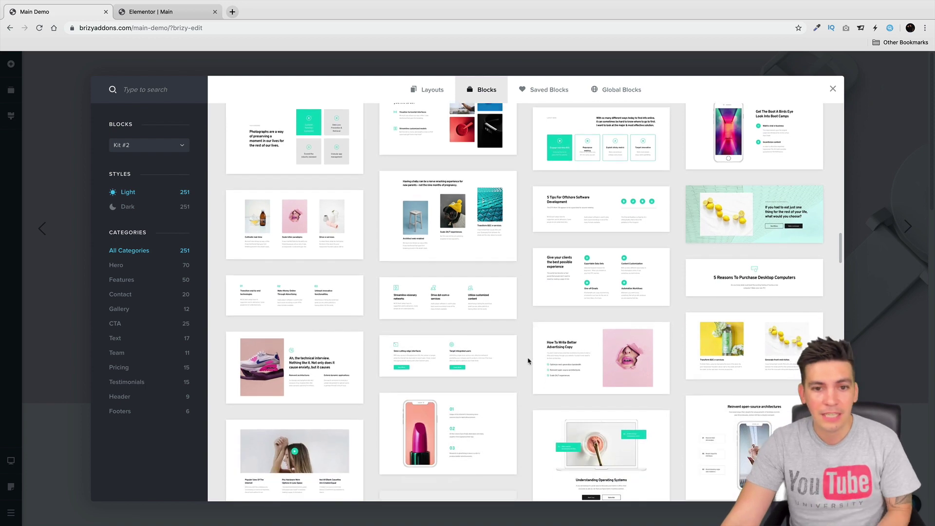
pyautogui.scroll(-15, 529, 360)
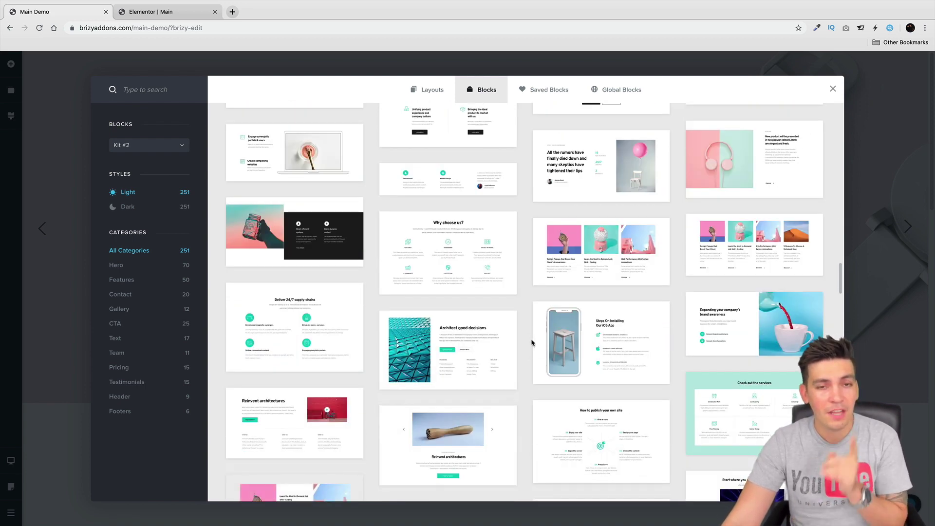
pyautogui.click(833, 89)
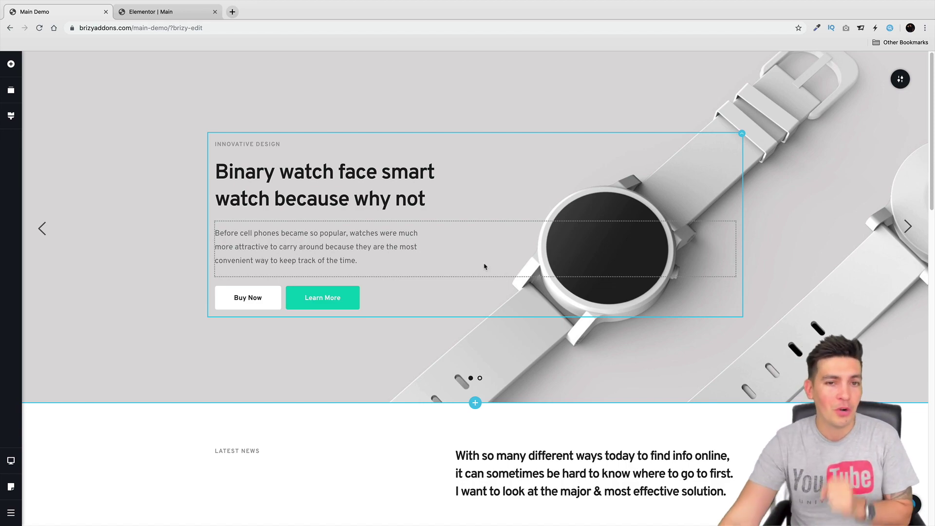
pyautogui.scroll(-15, 485, 266)
pyautogui.scroll(3, 445, 370)
pyautogui.scroll(10, 445, 370)
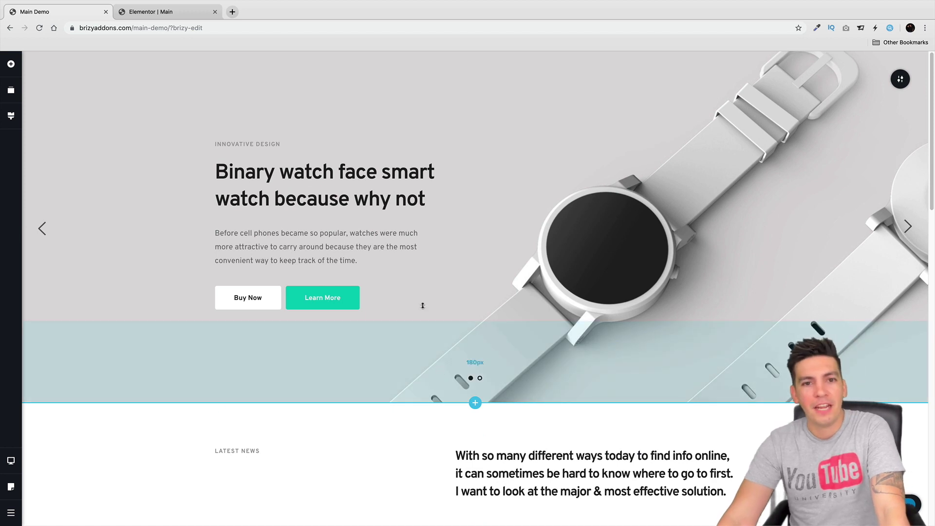
# - Open the font manager from the hero heading's typography settings and review the fonts already installed
pyautogui.tripleClick(408, 205)
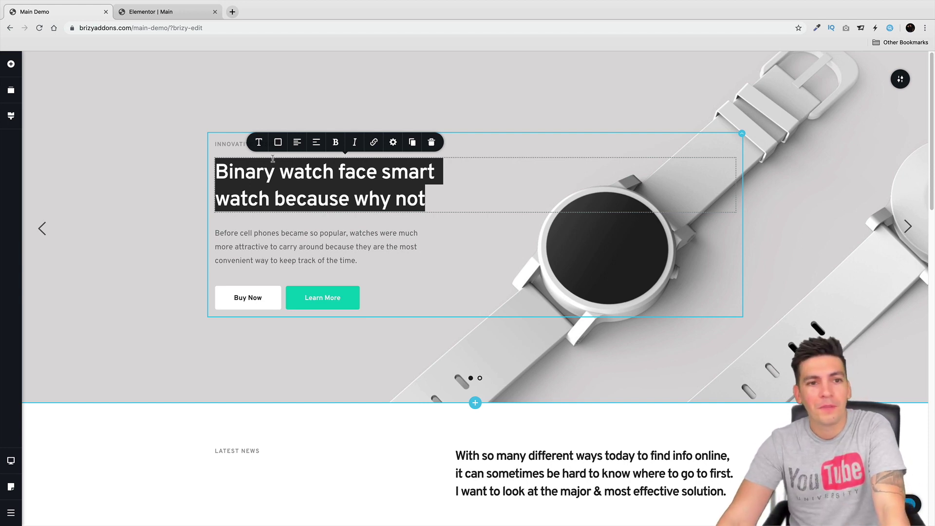
pyautogui.click(259, 143)
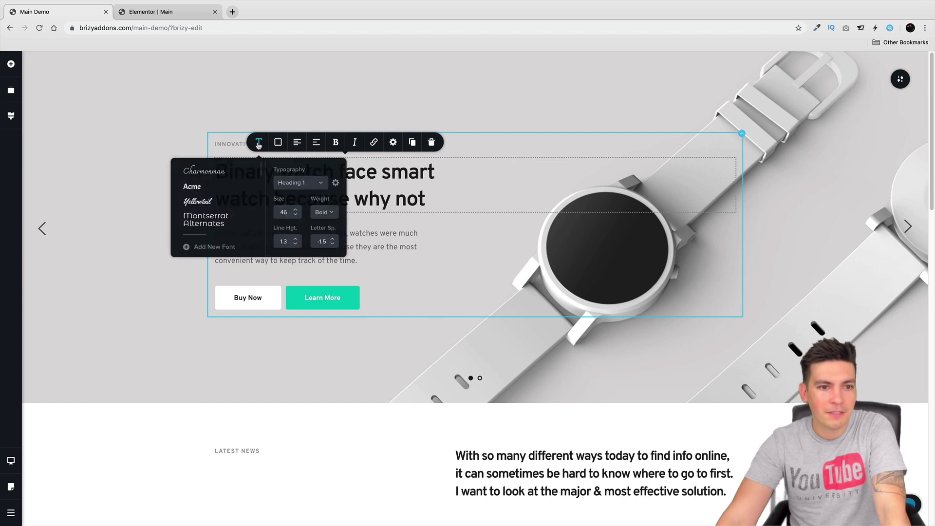
pyautogui.click(226, 248)
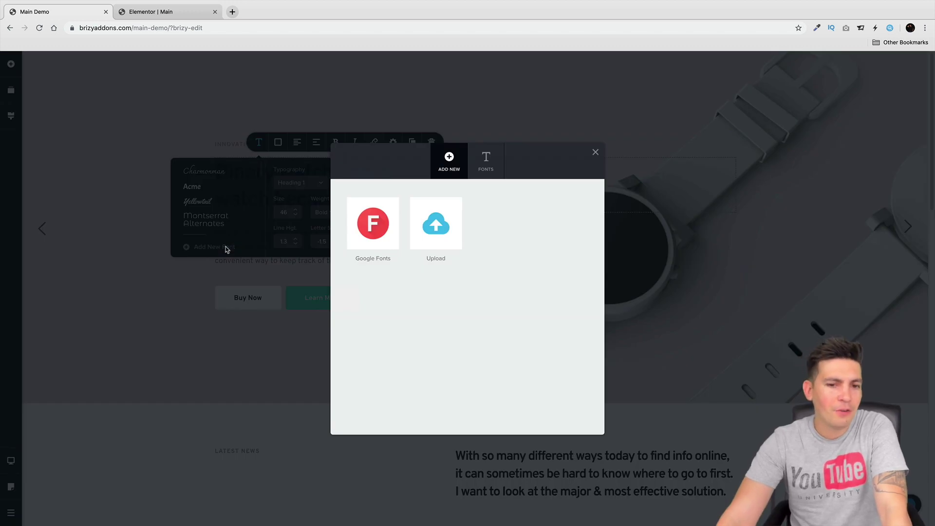
pyautogui.click(485, 161)
pyautogui.scroll(-5, 497, 273)
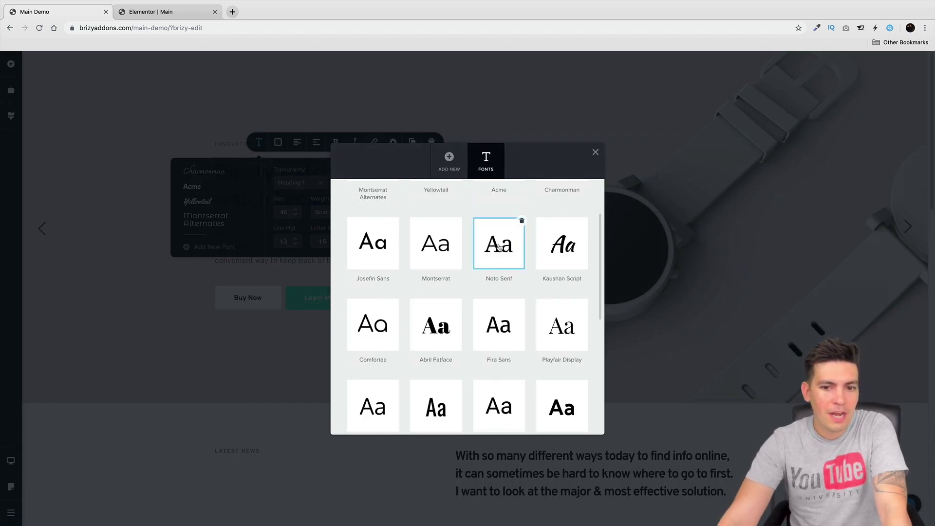
pyautogui.scroll(-1, 496, 286)
pyautogui.scroll(10, 492, 312)
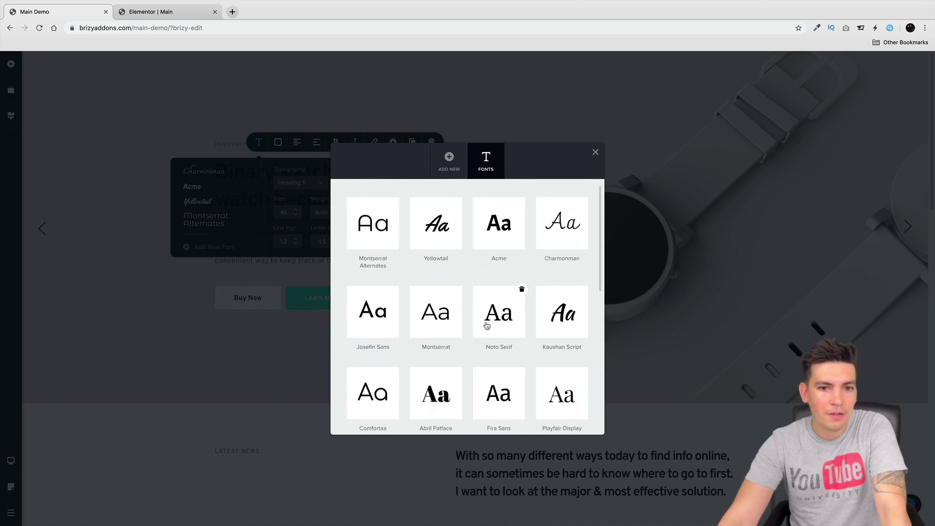
# - Add the Google font Montserrat Subrayada to the site's fonts
pyautogui.click(449, 161)
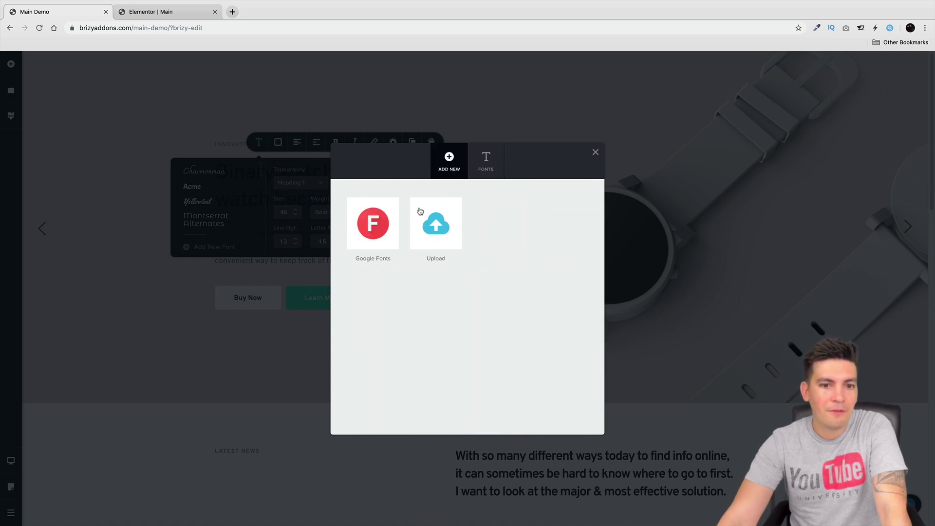
pyautogui.click(381, 225)
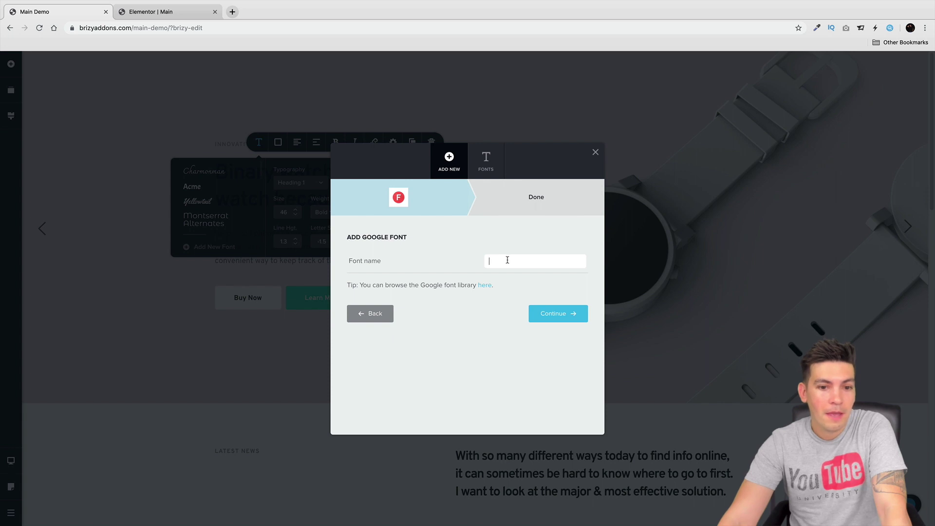
pyautogui.write('monter')
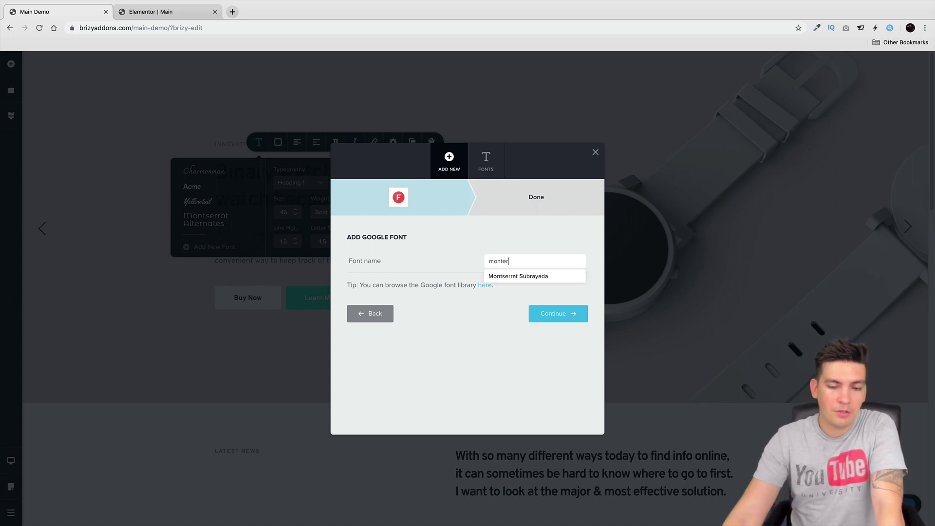
pyautogui.click(519, 277)
pyautogui.click(559, 313)
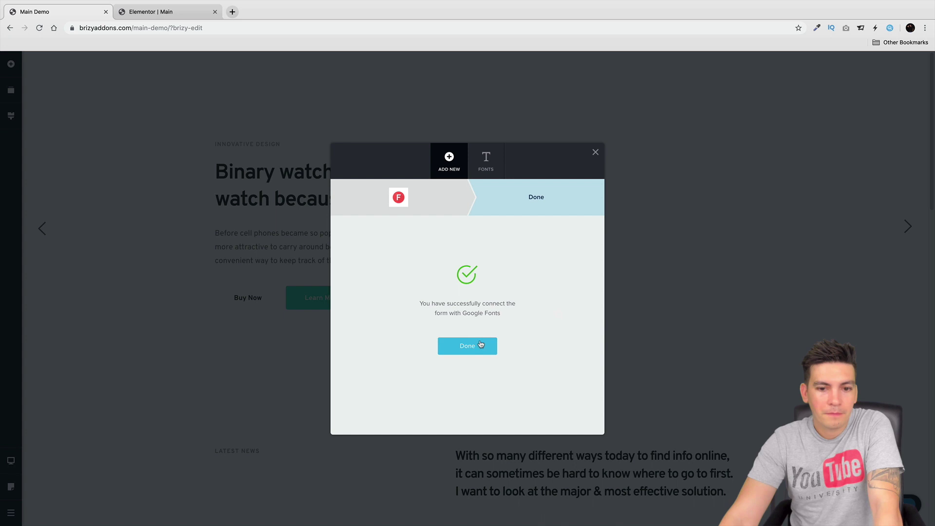
pyautogui.click(476, 345)
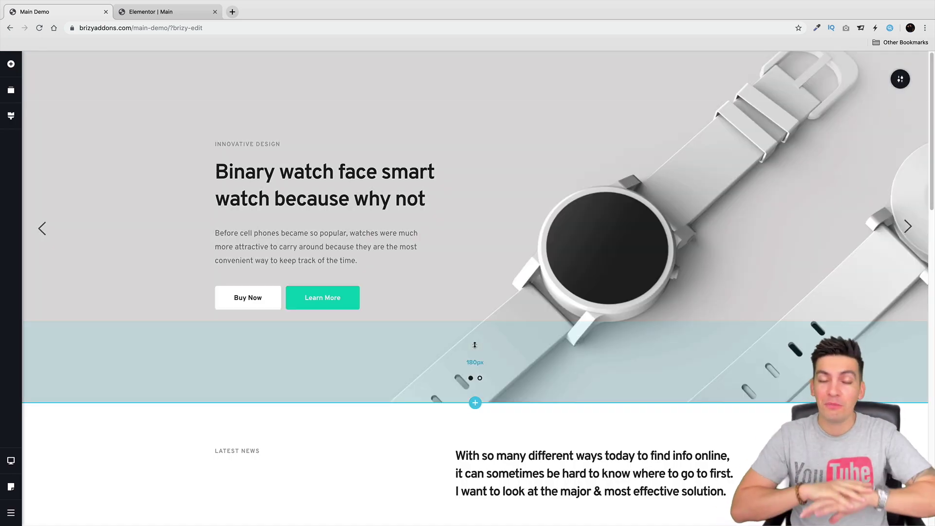
# - Apply the Montserrat Subrayada font to the "With so many different ways today" text beside the Latest News label
pyautogui.scroll(-5, 475, 345)
pyautogui.tripleClick(543, 267)
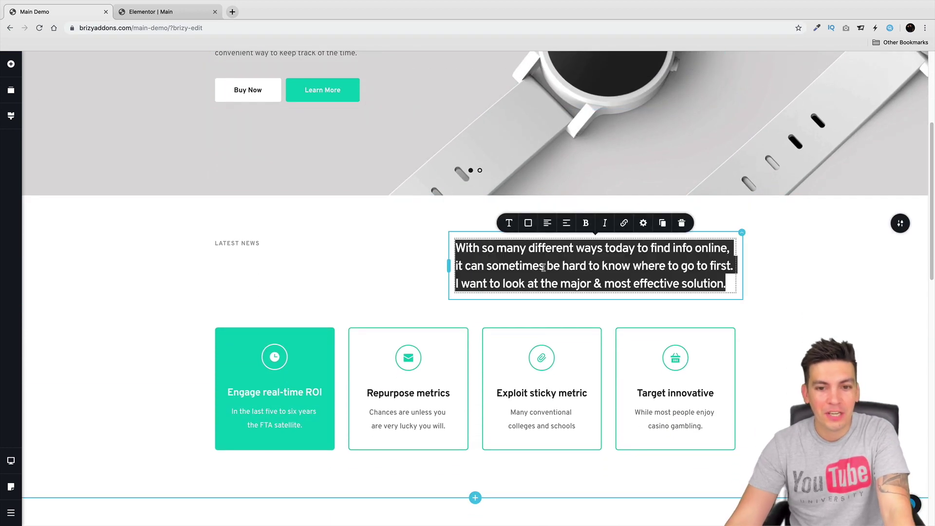
pyautogui.click(509, 223)
pyautogui.scroll(-1, 480, 169)
pyautogui.click(476, 175)
pyautogui.click(366, 240)
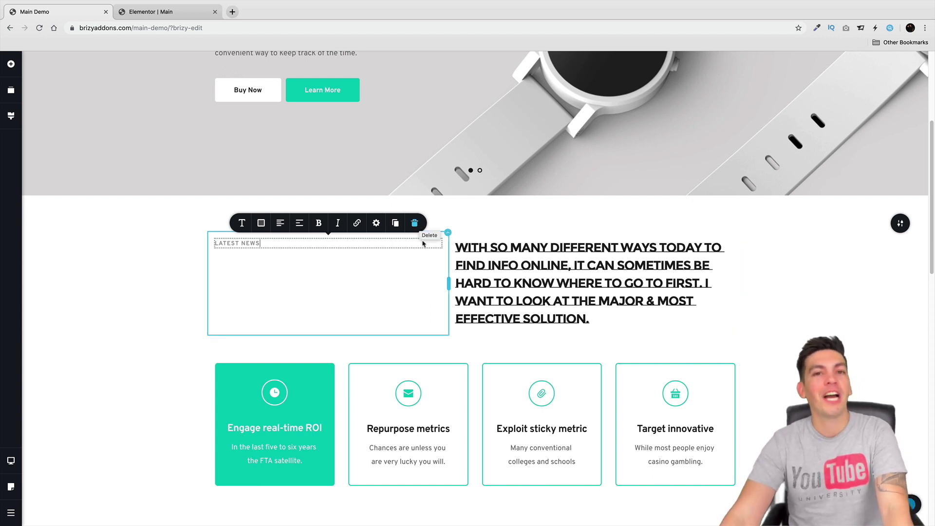
# - Recolour the yellow bottle image in the veggie meals block using image filters, with hue at 107 deg and saturation at 61 %
pyautogui.scroll(-3, 439, 337)
pyautogui.scroll(-4, 440, 335)
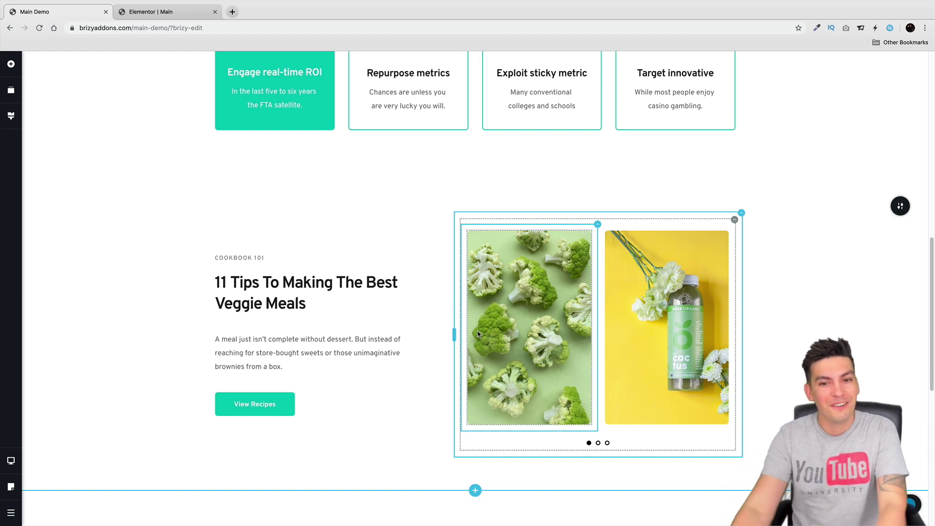
pyautogui.scroll(-2, 609, 242)
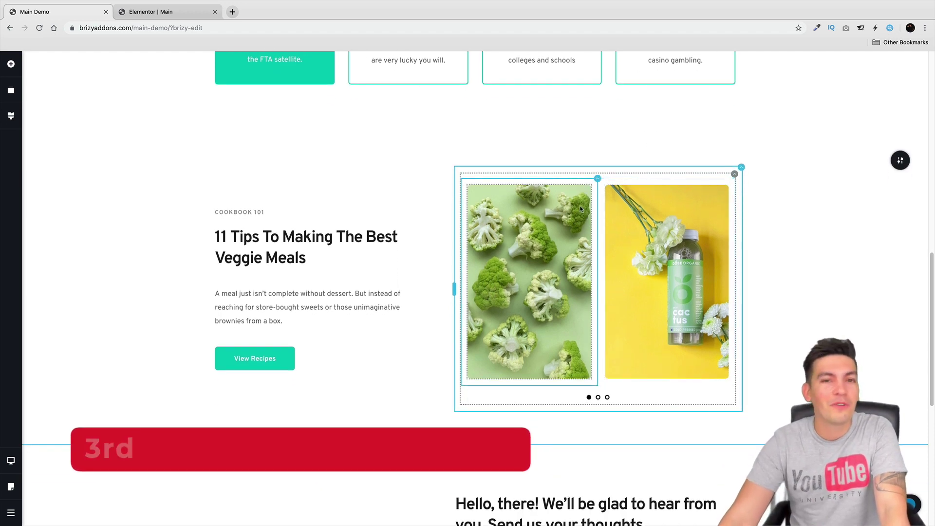
pyautogui.click(694, 204)
pyautogui.click(609, 169)
pyautogui.click(621, 193)
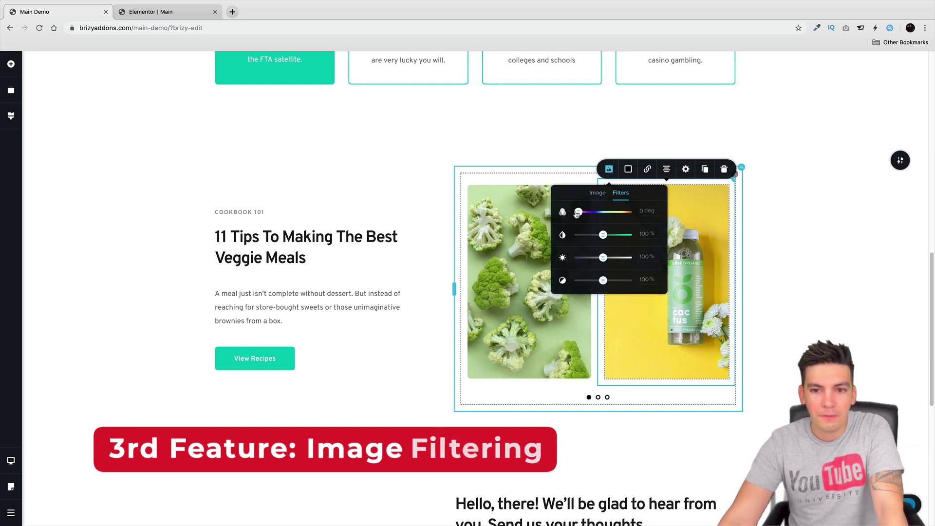
pyautogui.moveTo(613, 210)
pyautogui.mouseDown()
pyautogui.moveTo(577, 210)
pyautogui.moveTo(631, 211)
pyautogui.mouseUp()
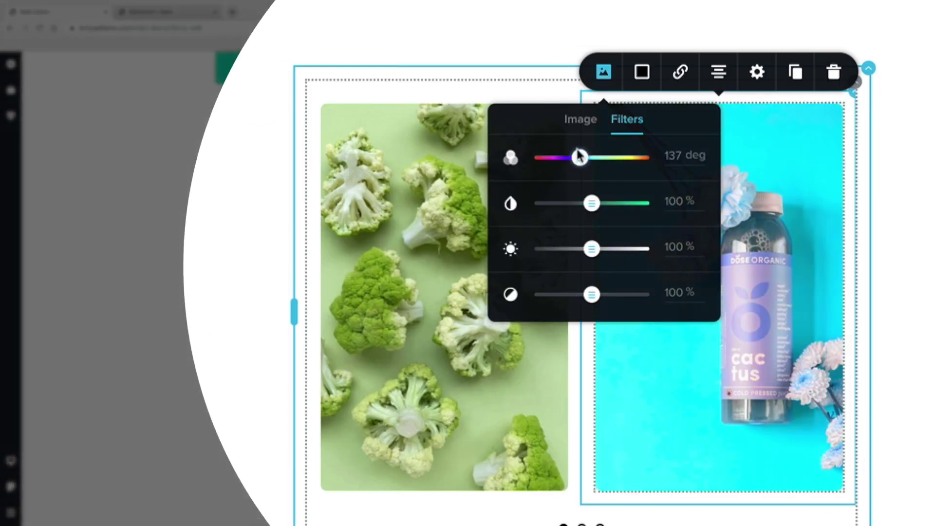
pyautogui.moveTo(585, 155); pyautogui.dragTo(558, 156)
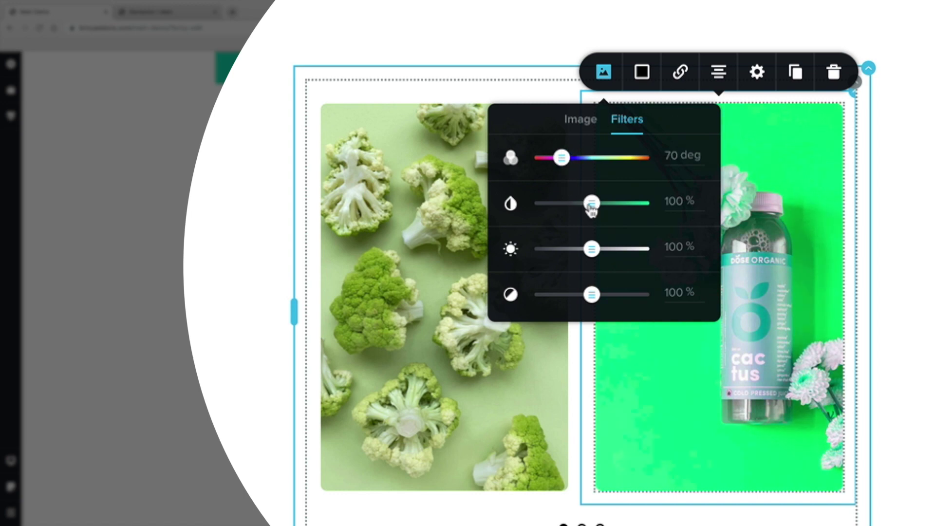
pyautogui.moveTo(592, 207); pyautogui.dragTo(571, 203)
pyautogui.moveTo(559, 158); pyautogui.dragTo(630, 160)
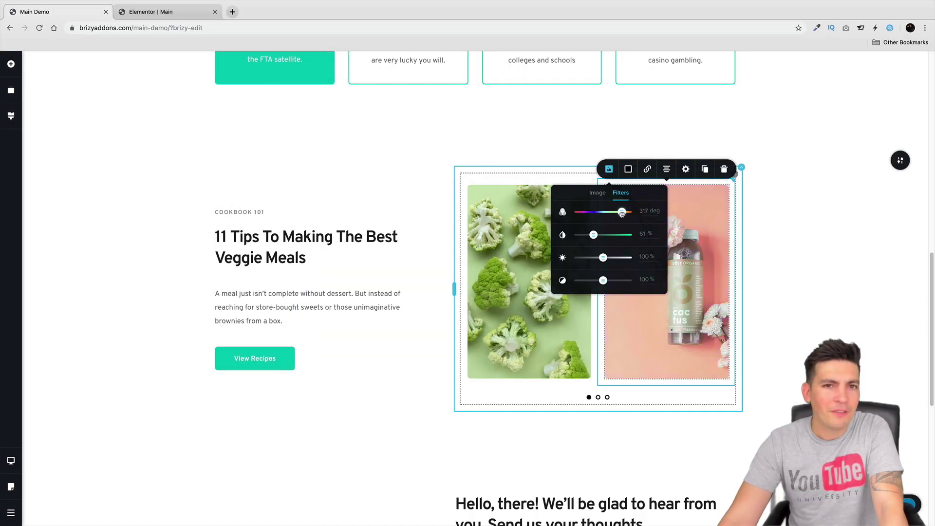
pyautogui.moveTo(622, 213); pyautogui.dragTo(592, 215)
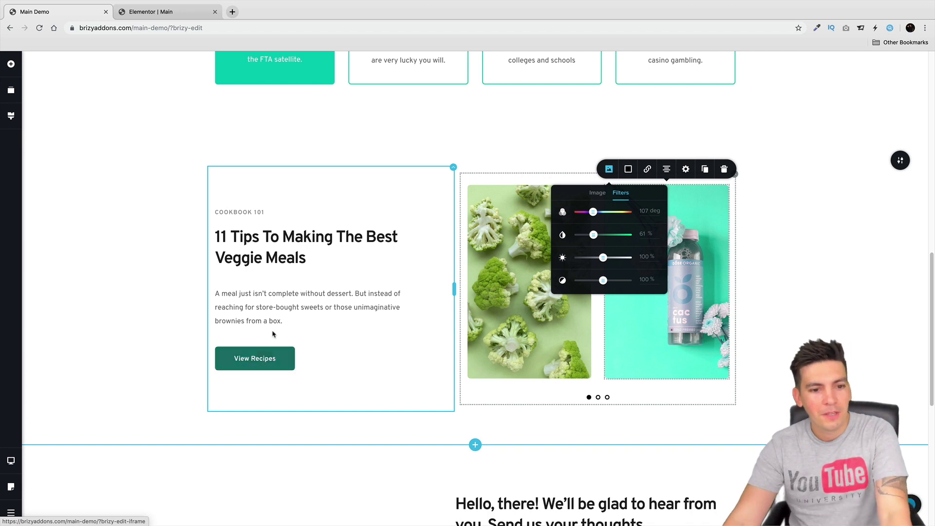
# - Link the View Recipes button to the file d03-Img-Bottle-Glass-1.jpg from the media library
pyautogui.click(258, 357)
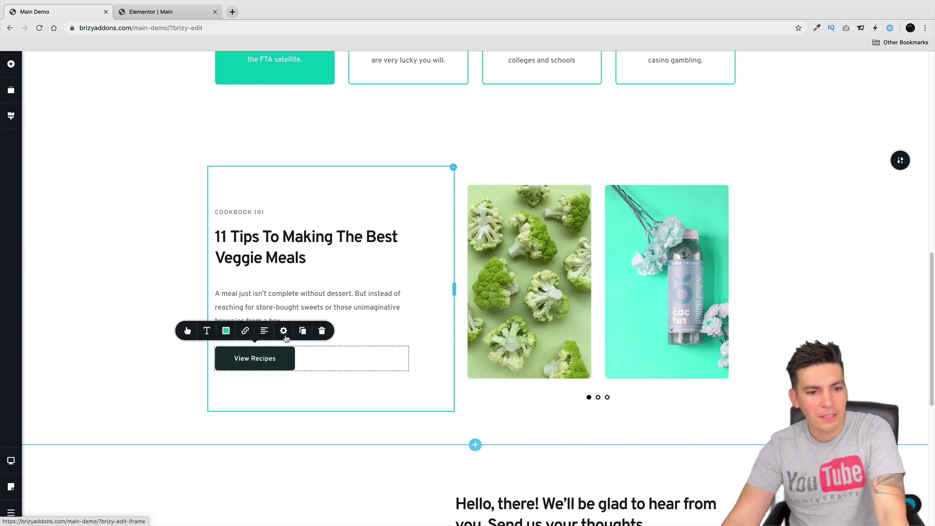
pyautogui.click(246, 331)
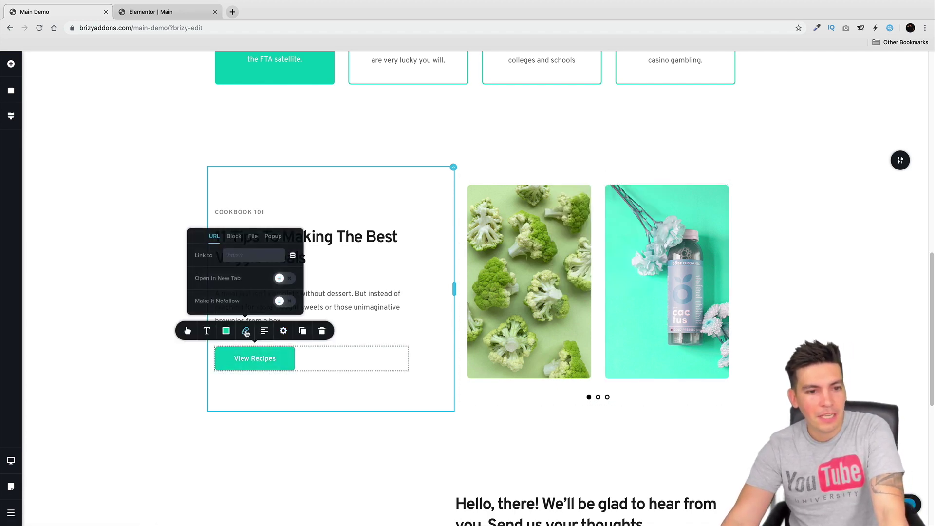
pyautogui.click(255, 239)
pyautogui.click(285, 297)
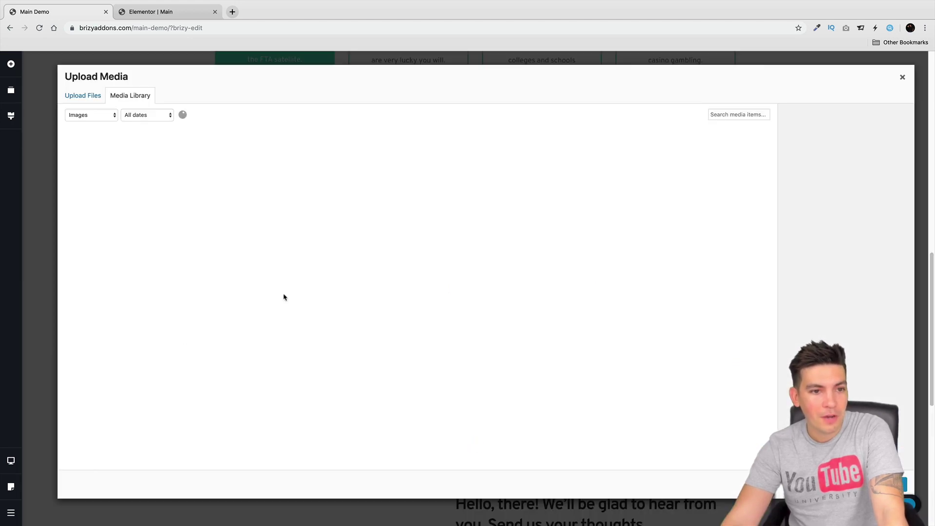
pyautogui.click(602, 191)
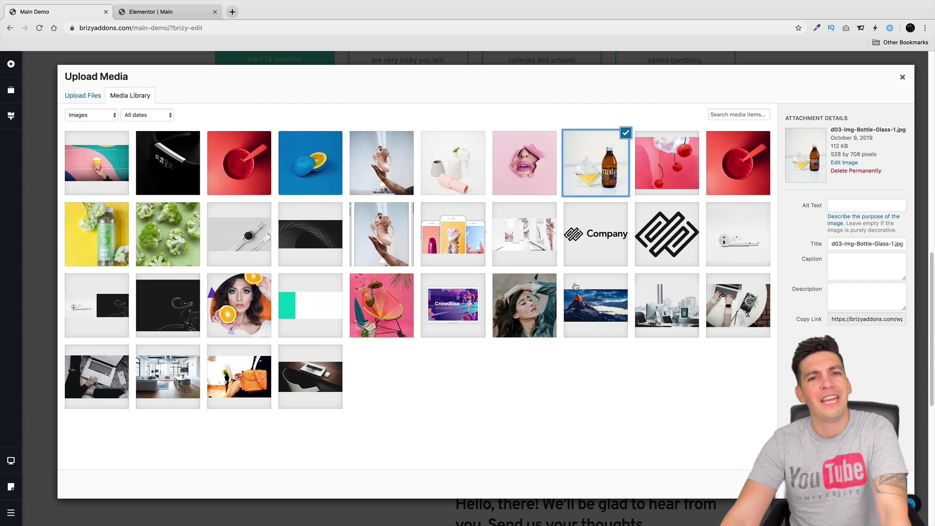
pyautogui.click(907, 485)
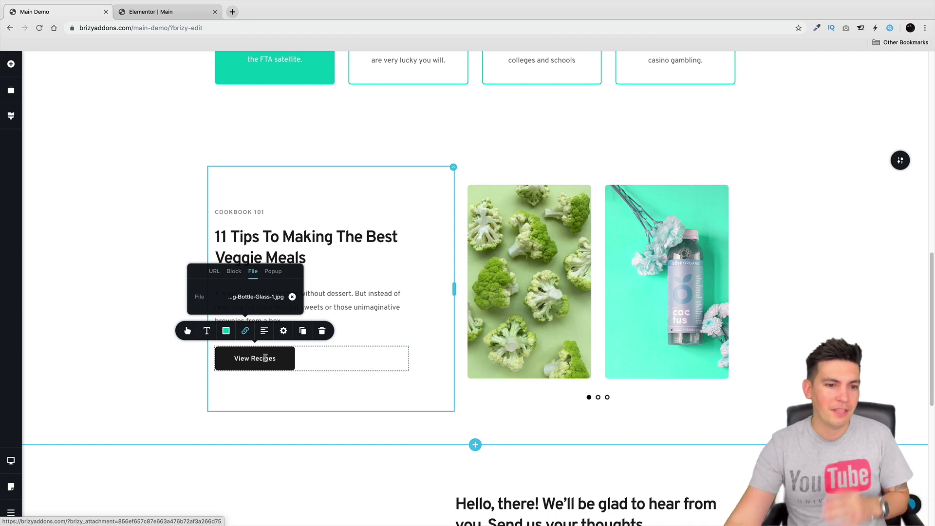
pyautogui.click(126, 271)
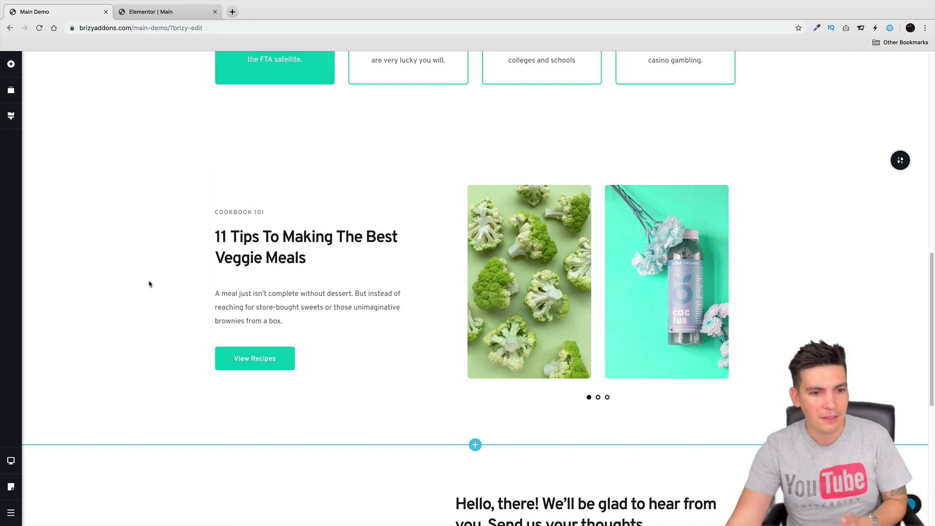
# - Add a Breadcrumbs element above the "Cookbook 101" label in the veggie meals block
pyautogui.scroll(15, 165, 295)
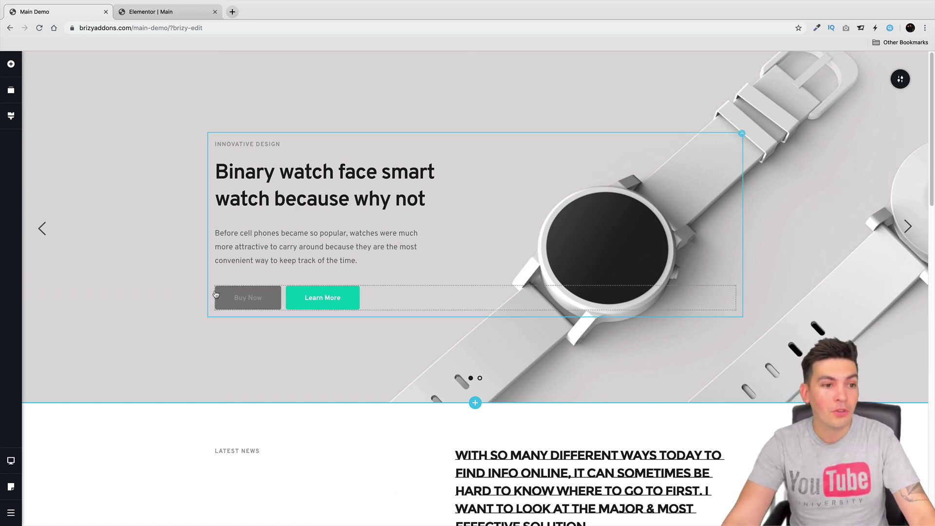
pyautogui.click(11, 63)
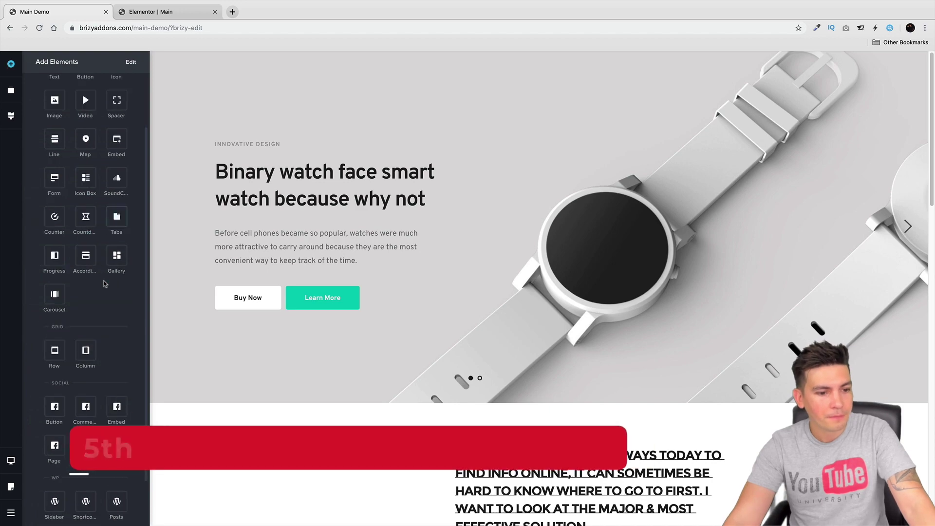
pyautogui.scroll(-3, 85, 272)
pyautogui.scroll(-15, 250, 340)
pyautogui.scroll(4, 250, 340)
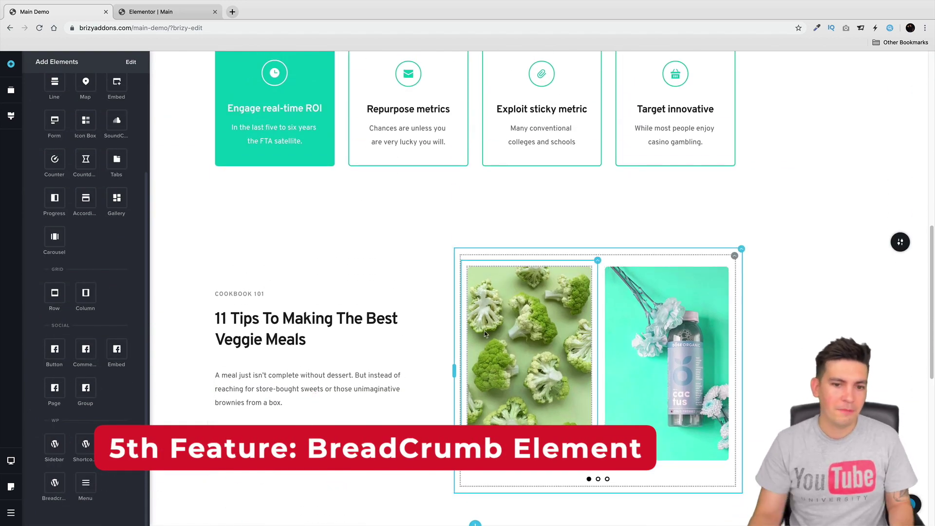
pyautogui.scroll(-2, 485, 334)
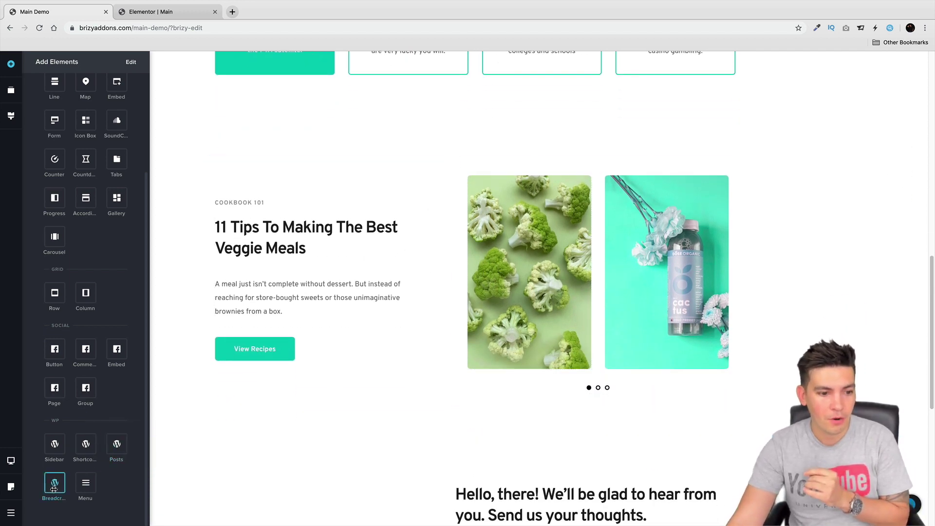
pyautogui.moveTo(55, 483)
pyautogui.mouseDown()
pyautogui.moveTo(164, 317)
pyautogui.moveTo(251, 215)
pyautogui.moveTo(262, 215)
pyautogui.mouseUp()
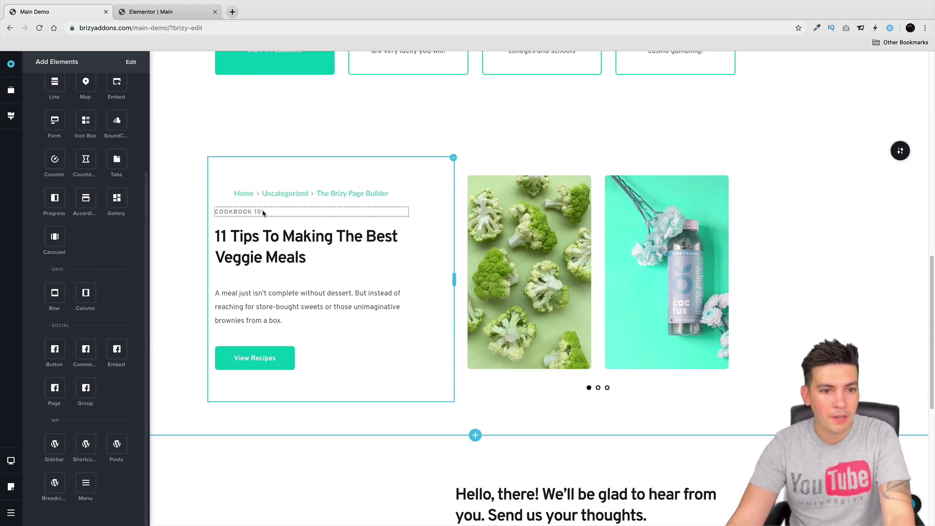
# - Align the breadcrumbs in the veggie meals block to the left
pyautogui.click(273, 196)
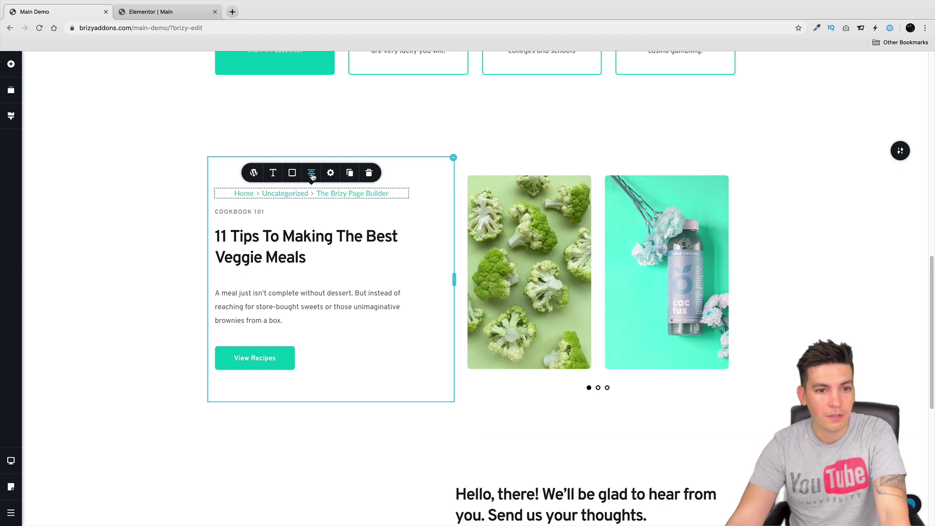
pyautogui.click(311, 175)
pyautogui.click(310, 176)
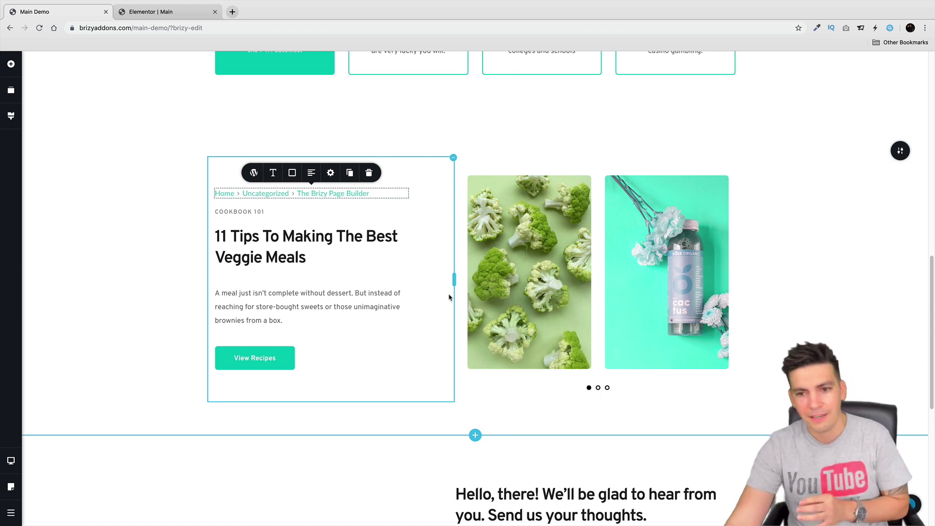
# - Examine the background, image filter and overlay colour options of the hero block with the watch
pyautogui.scroll(10, 626, 372)
pyautogui.scroll(3, 626, 372)
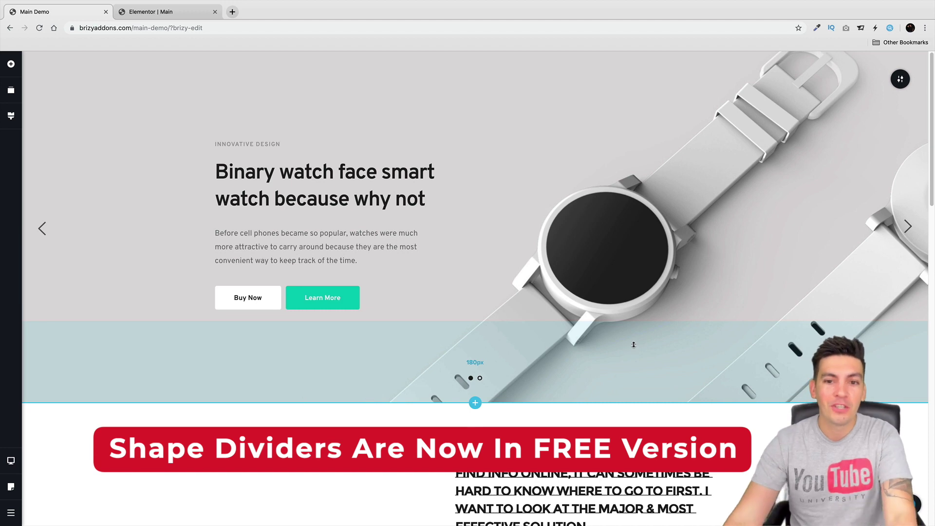
pyautogui.moveTo(900, 79)
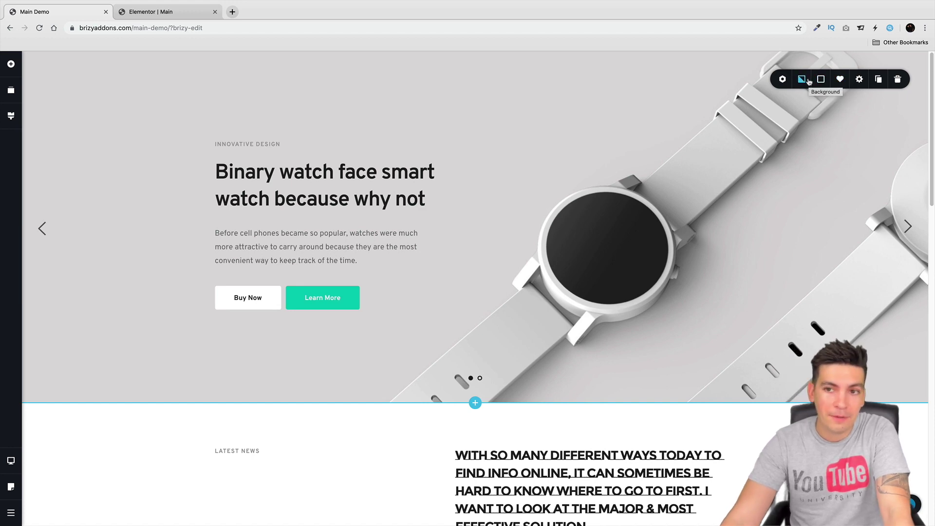
pyautogui.click(802, 79)
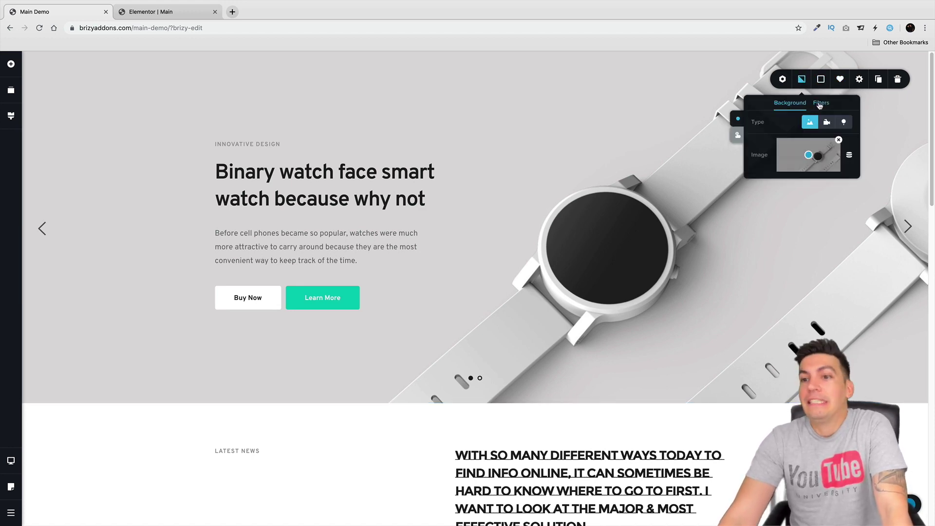
pyautogui.click(820, 103)
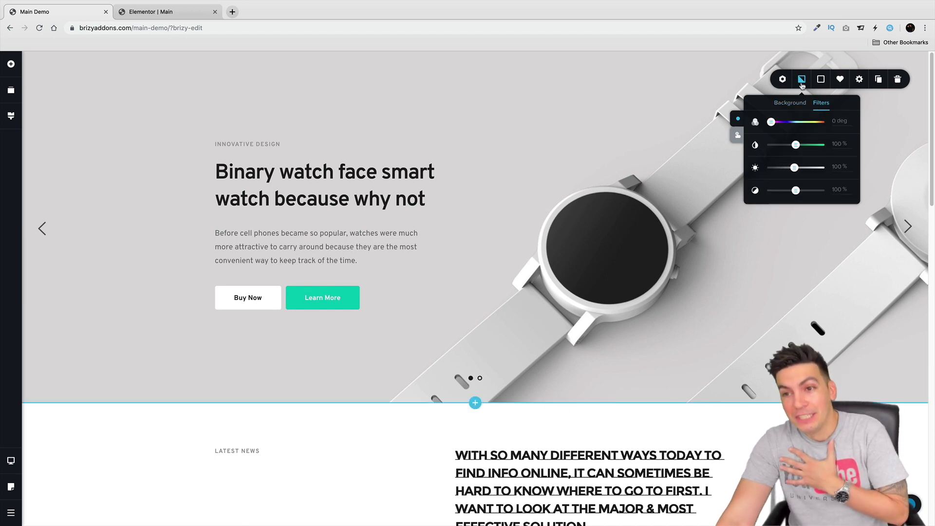
pyautogui.click(820, 79)
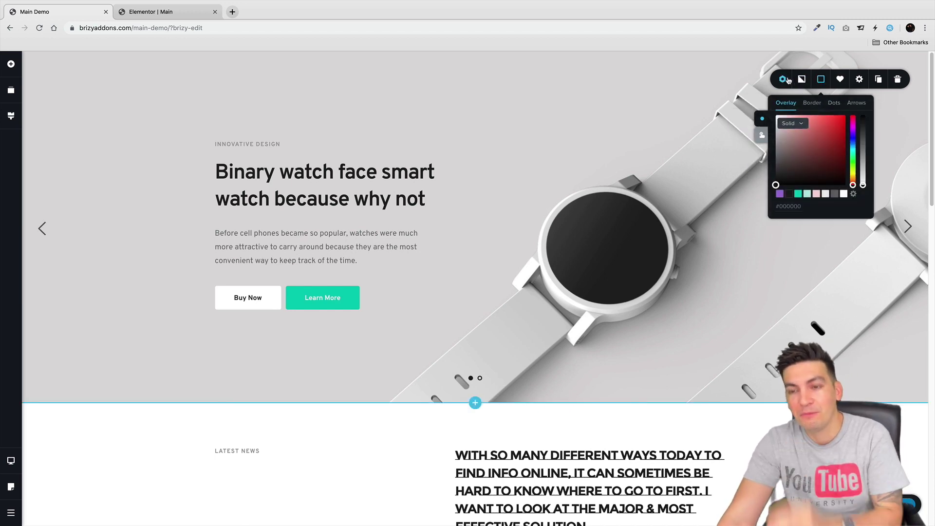
# - Add a slanted shape divider to the hero block's bottom edge and colour it light grey
pyautogui.click(859, 80)
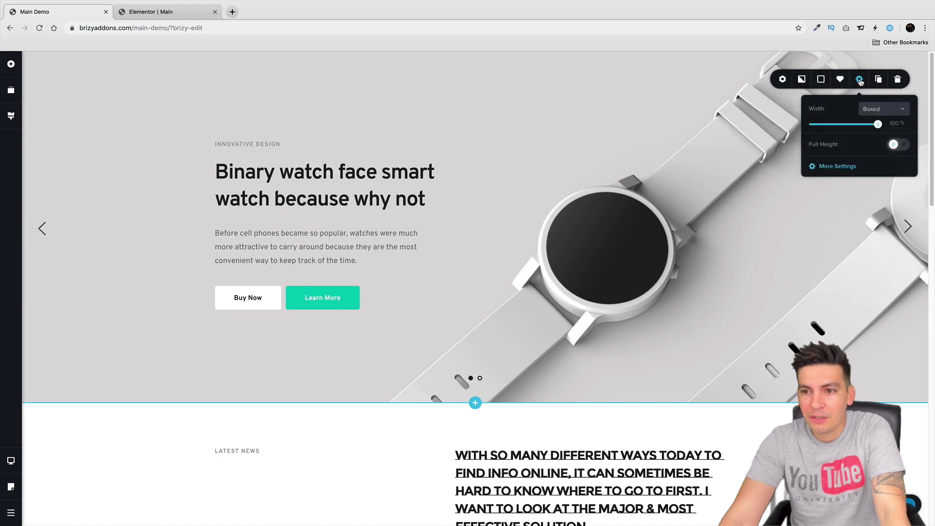
pyautogui.click(843, 168)
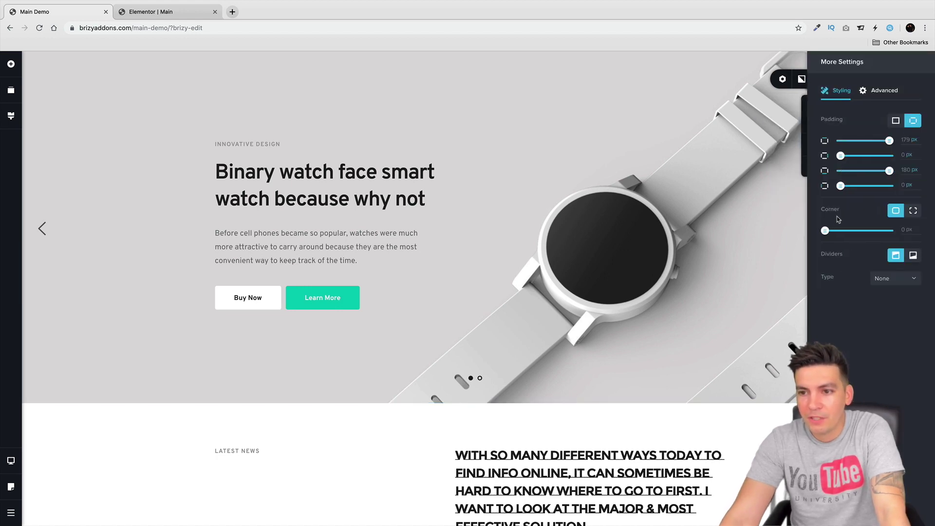
pyautogui.click(913, 255)
pyautogui.click(909, 279)
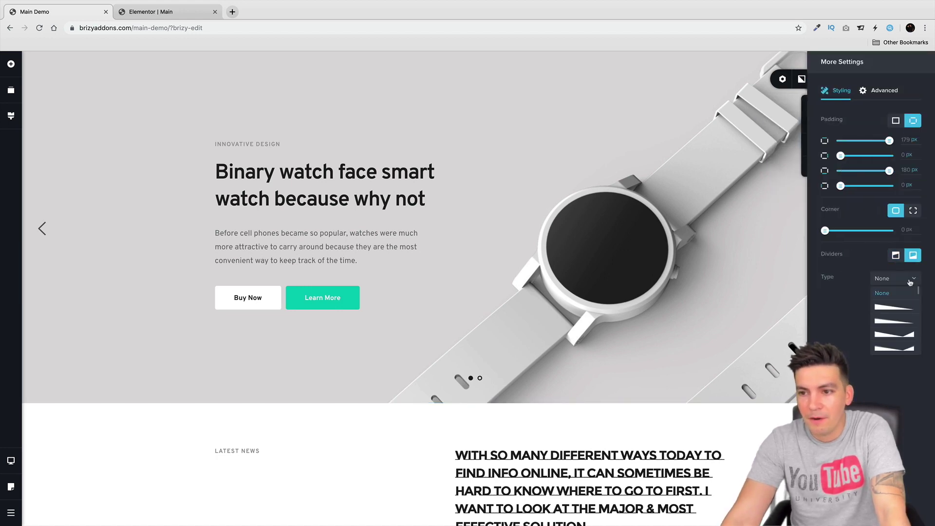
pyautogui.click(901, 320)
pyautogui.click(915, 299)
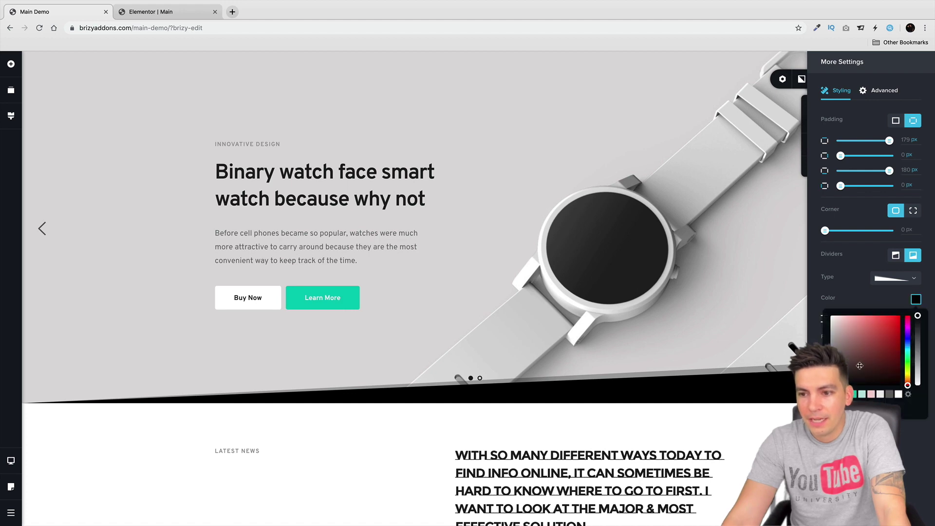
pyautogui.click(880, 395)
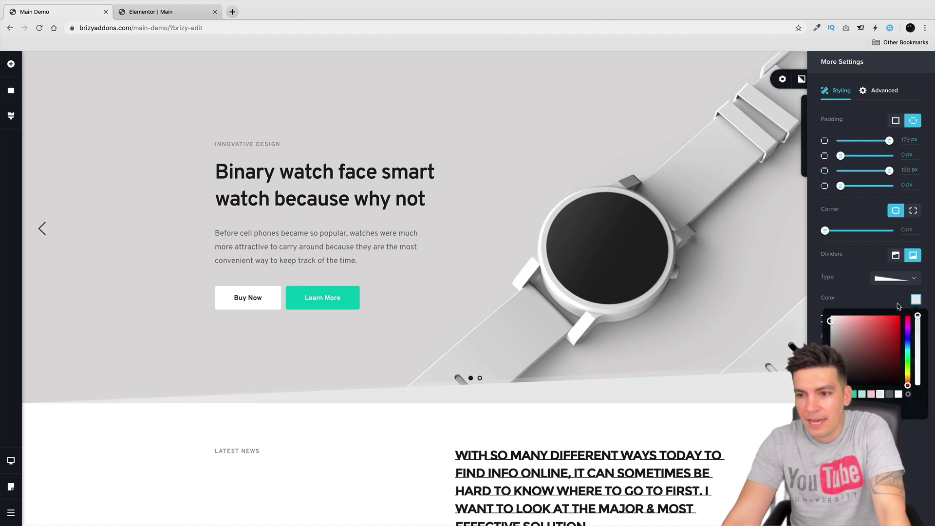
# - Change the hero block's bottom divider to the rounded wave shape and colour it white
pyautogui.click(889, 278)
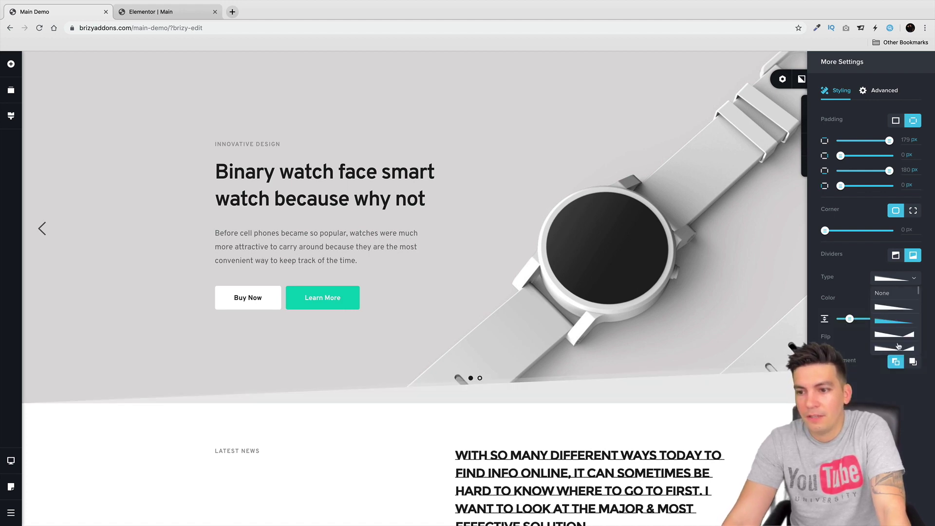
pyautogui.scroll(-3, 898, 347)
pyautogui.click(901, 310)
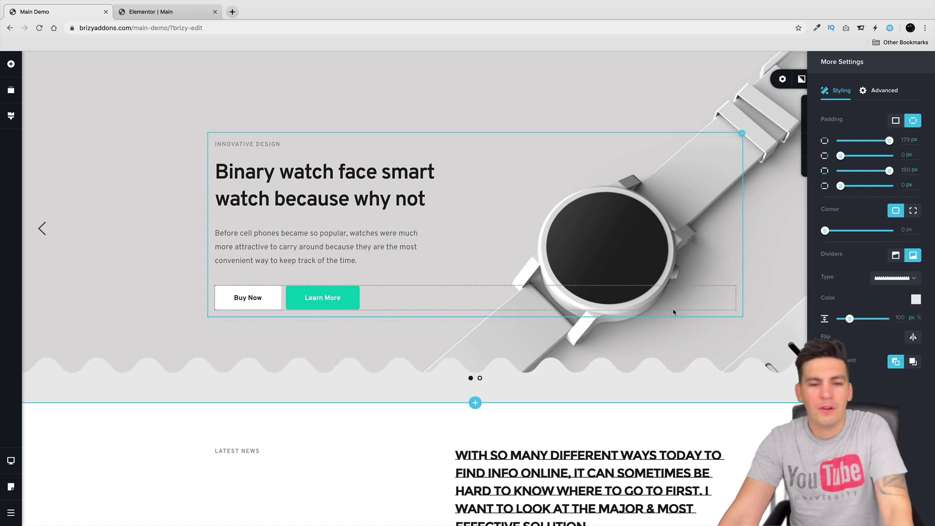
pyautogui.click(916, 299)
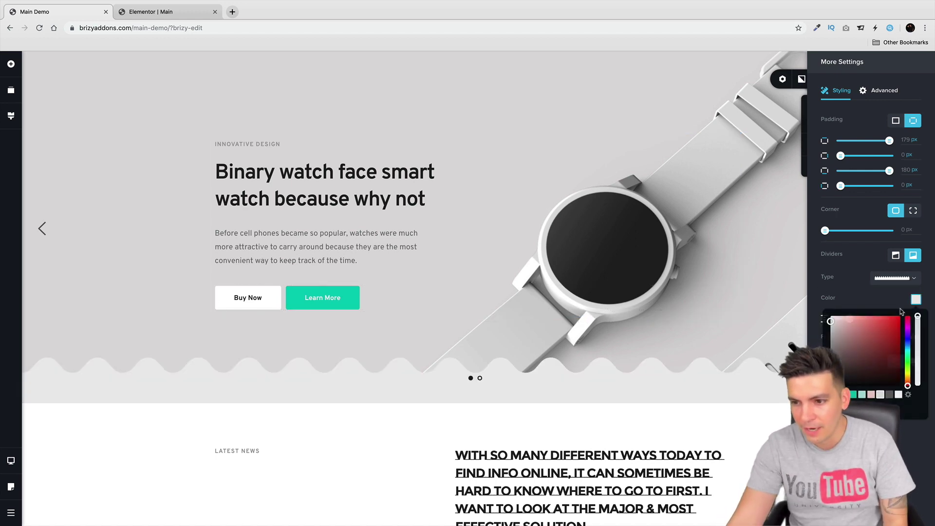
pyautogui.click(897, 394)
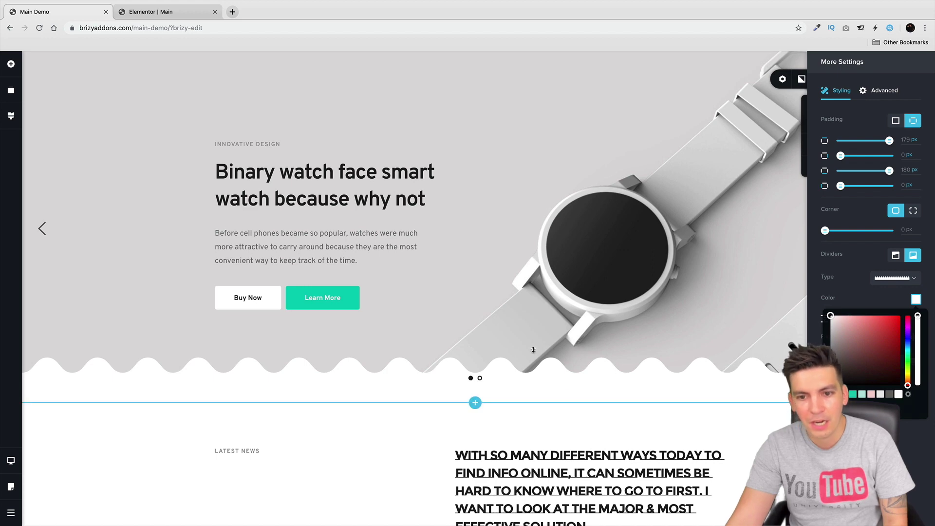
# - Close the hero block's settings and enlarge the block's bottom padding slightly
pyautogui.click(514, 490)
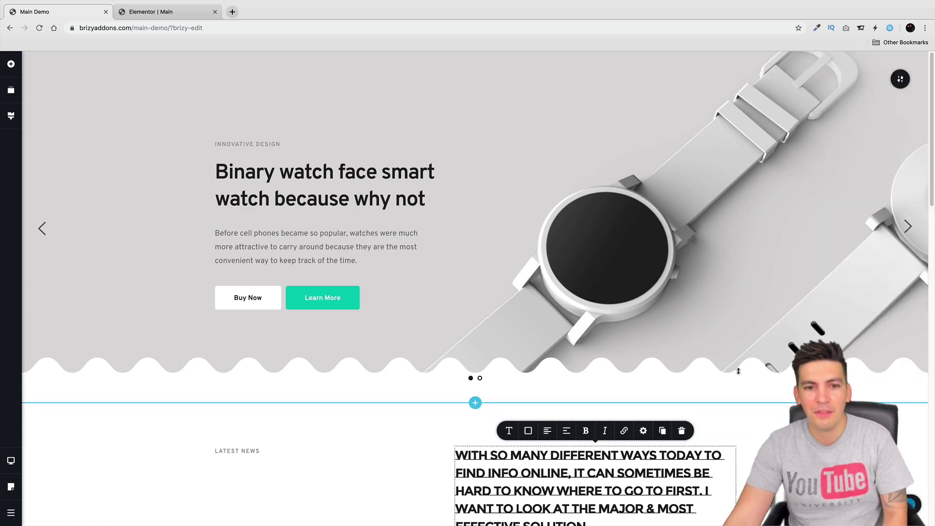
pyautogui.moveTo(739, 369); pyautogui.dragTo(735, 398)
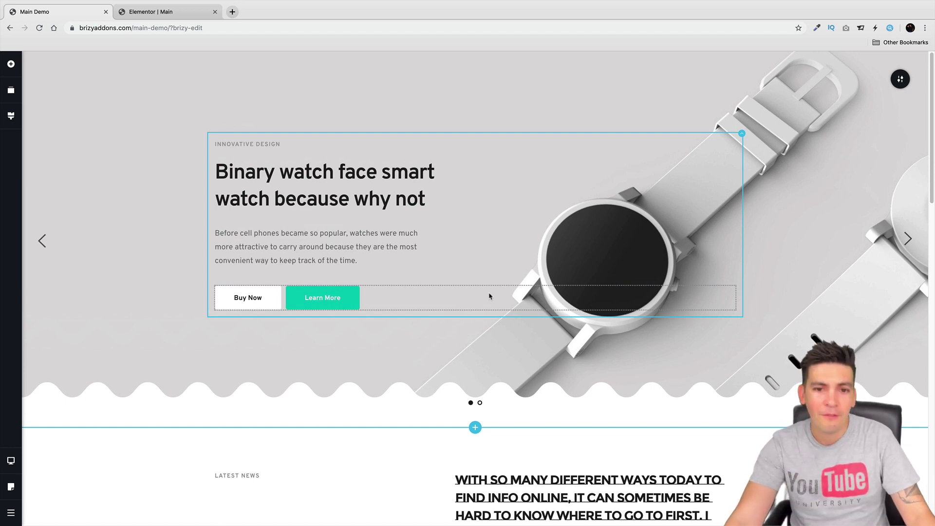
# - Switch the page editor from the desktop layout to the Tablet layout
pyautogui.scroll(-13, 489, 296)
pyautogui.scroll(3, 758, 247)
pyautogui.scroll(1, 758, 246)
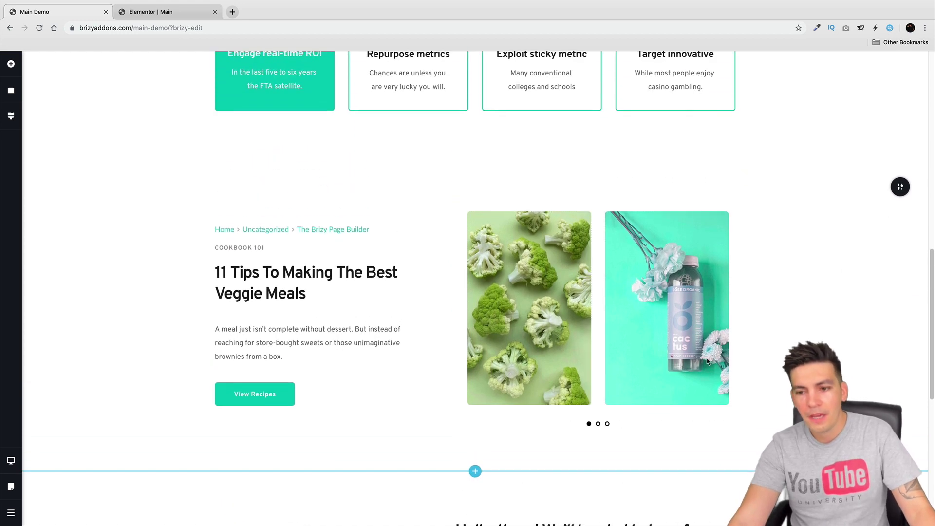
pyautogui.click(659, 238)
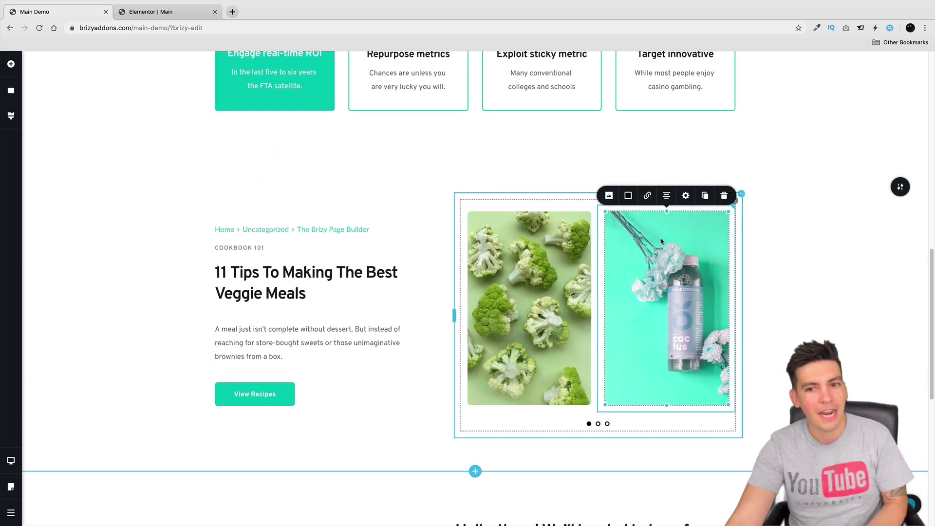
pyautogui.click(11, 460)
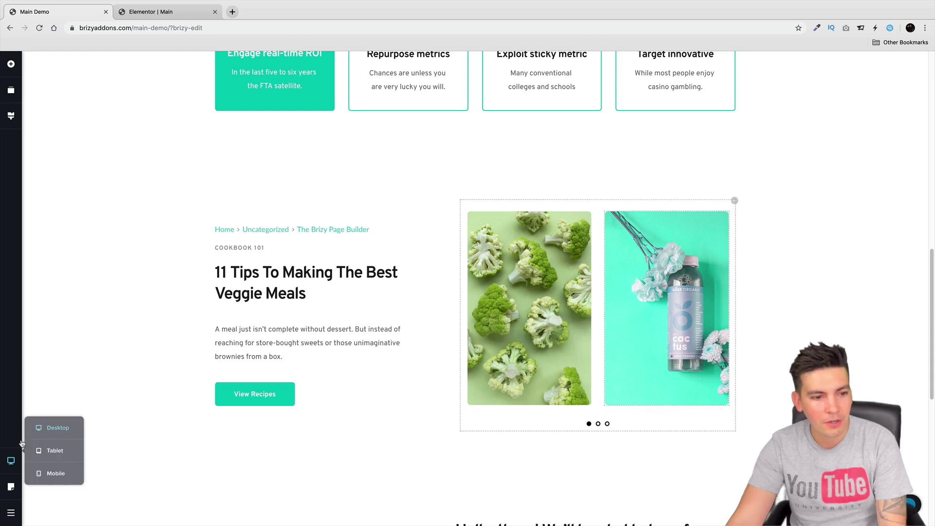
pyautogui.click(67, 450)
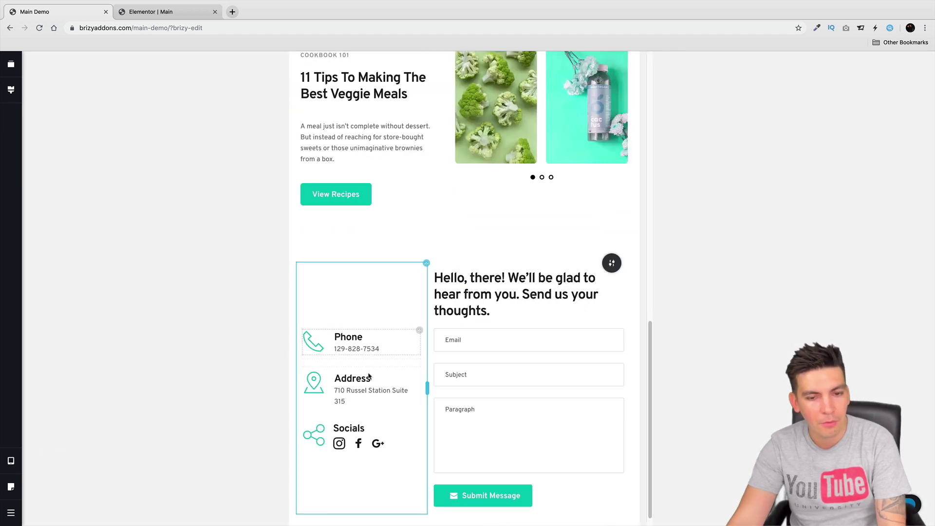
# - Hide the broccoli image and the "11 Tips To Making The Best Veggie Meals" heading in the tablet layout
pyautogui.scroll(4, 485, 303)
pyautogui.rightClick(496, 267)
pyautogui.click(506, 245)
pyautogui.click(467, 217)
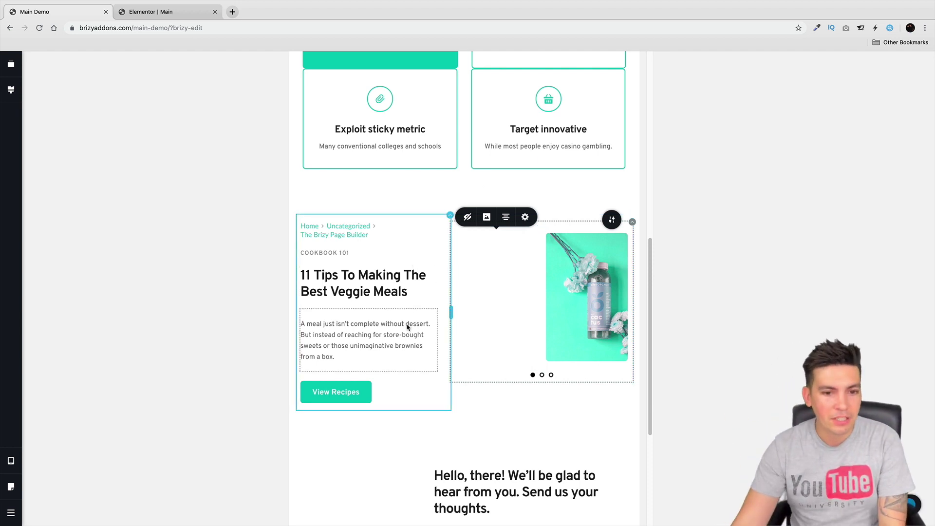
pyautogui.click(410, 275)
pyautogui.click(359, 250)
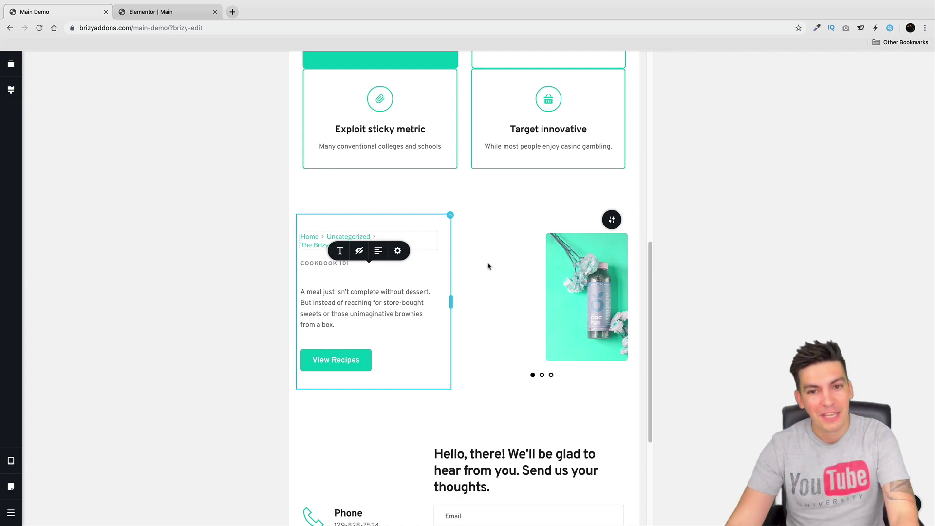
# - Reload the Main Demo page in the browser
pyautogui.scroll(9, 527, 292)
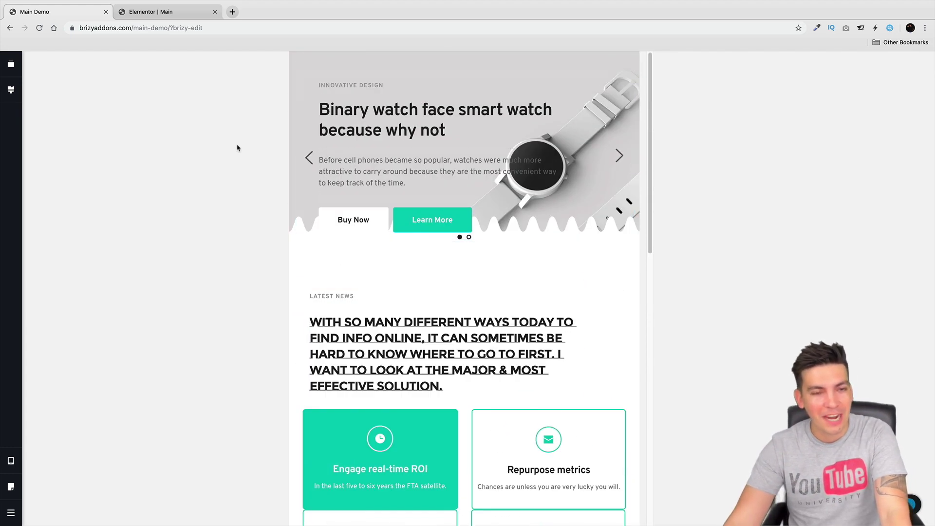
pyautogui.click(39, 28)
pyautogui.click(532, 172)
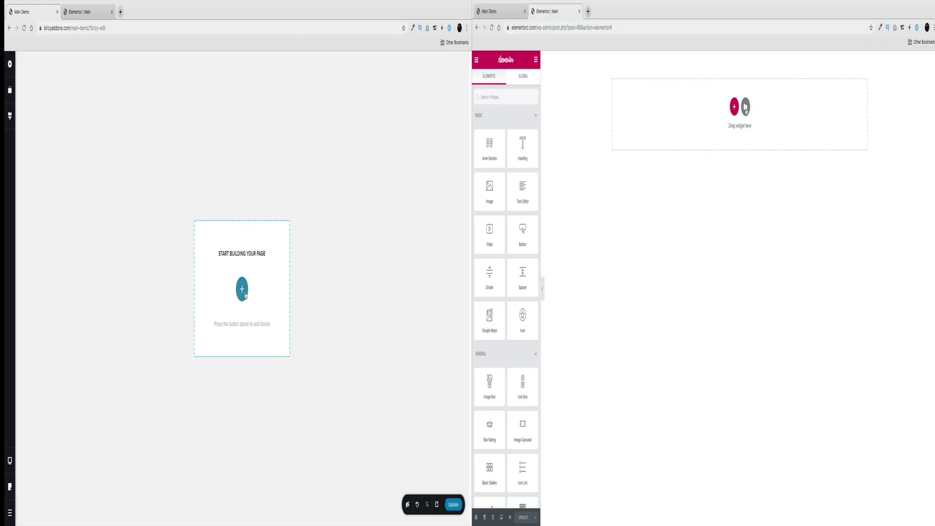
# - Insert the "3 Smart Reasons Why You Should Consider Paying For Your Traffic" block in Brizy and show Elementor's block library
pyautogui.click(245, 295)
pyautogui.click(746, 108)
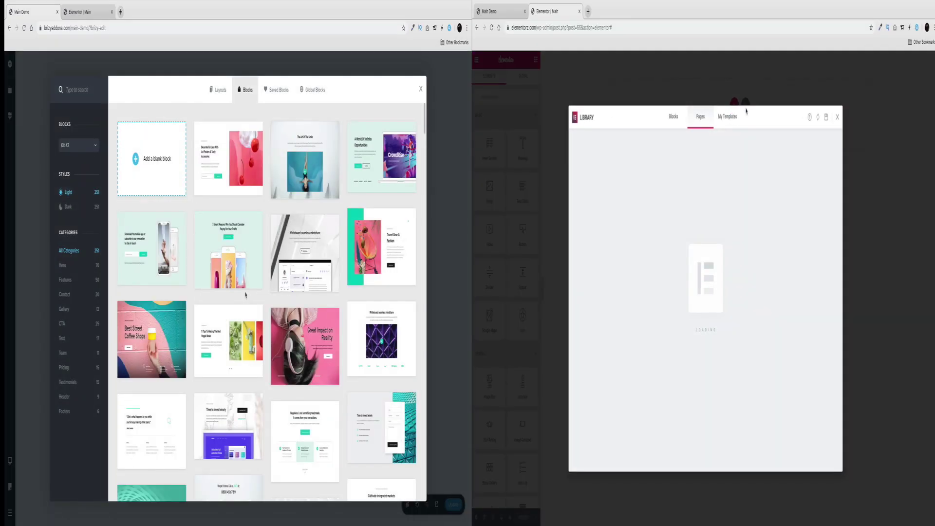
pyautogui.click(243, 285)
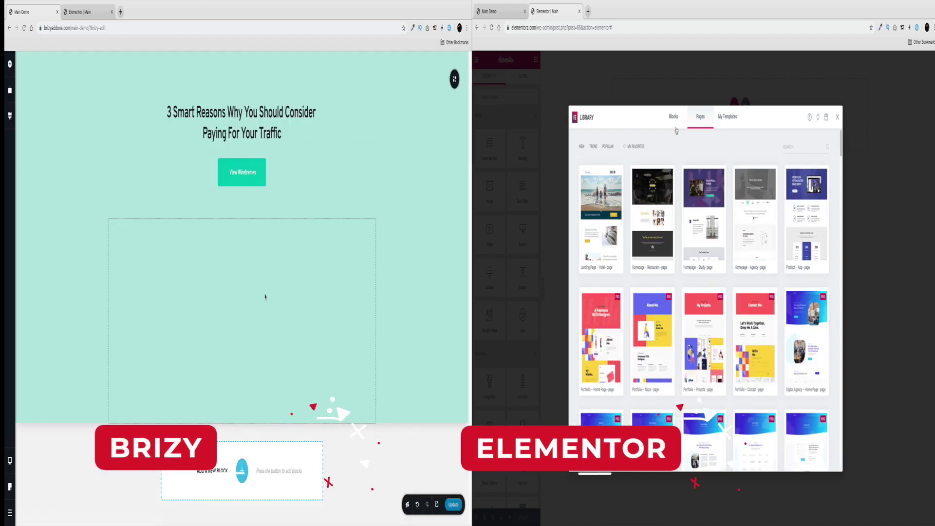
pyautogui.click(673, 116)
# - Insert the Features block with four boxes in Brizy and open the category list in Elementor's block library
pyautogui.click(241, 470)
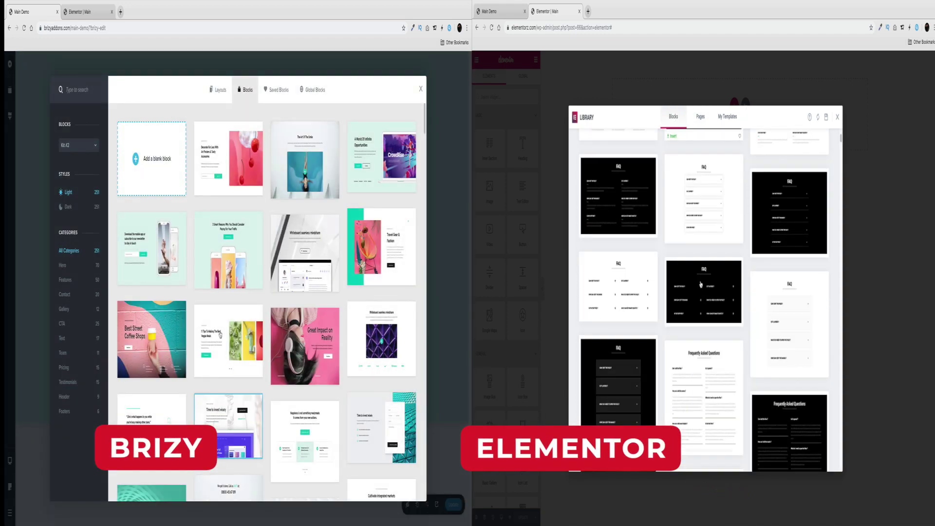
pyautogui.scroll(5, 700, 285)
pyautogui.click(65, 280)
pyautogui.click(604, 147)
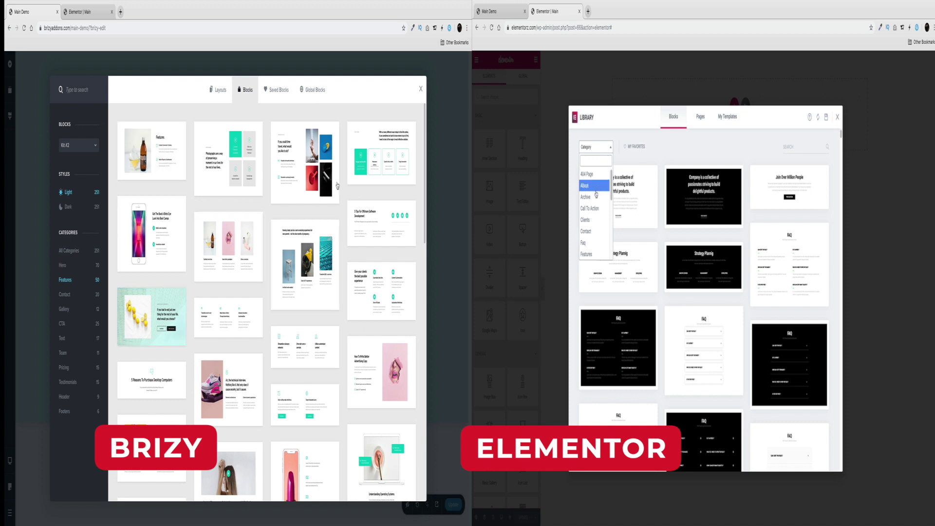
pyautogui.click(381, 152)
pyautogui.scroll(-5, 593, 243)
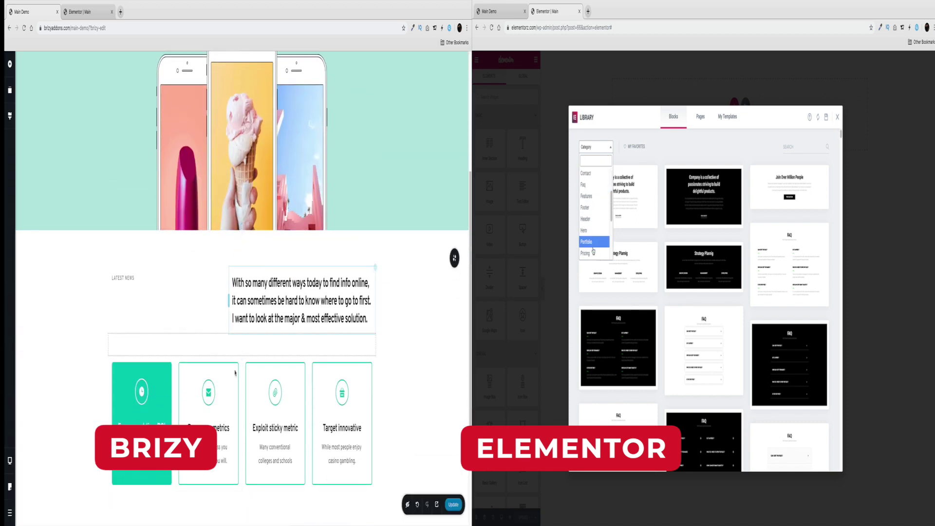
# - Insert the "View The Image Gallery" block from Brizy's Gallery category and the dark "capital management" block in Elementor
pyautogui.click(242, 479)
pyautogui.click(588, 218)
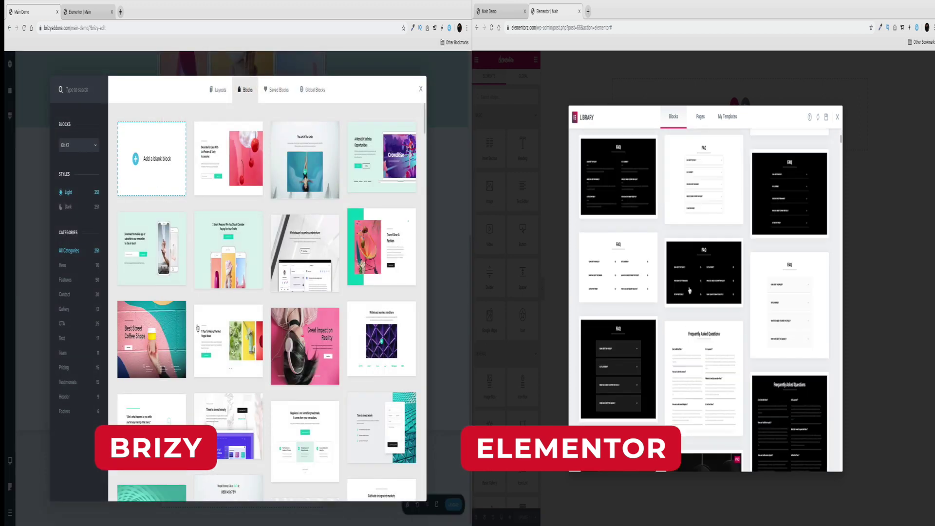
pyautogui.scroll(-3, 689, 292)
pyautogui.click(76, 309)
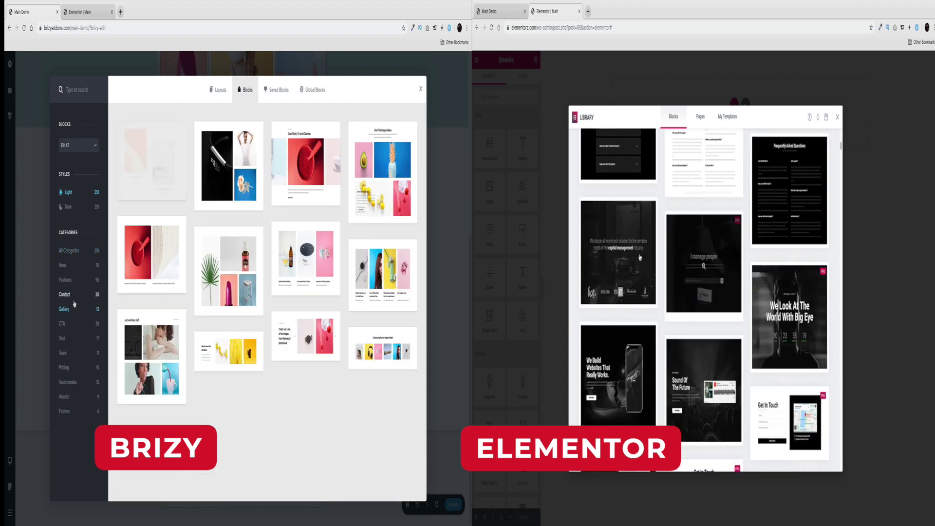
pyautogui.click(622, 252)
pyautogui.click(364, 220)
pyautogui.click(818, 120)
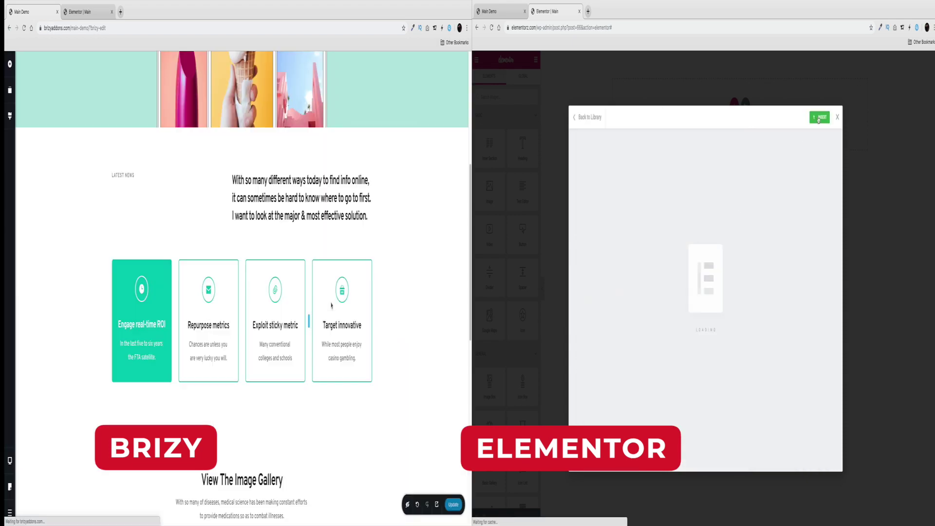
# - Set the image gallery block's background to a map in Brizy and insert the light phone block with four star features in Elementor
pyautogui.scroll(-1, 340, 328)
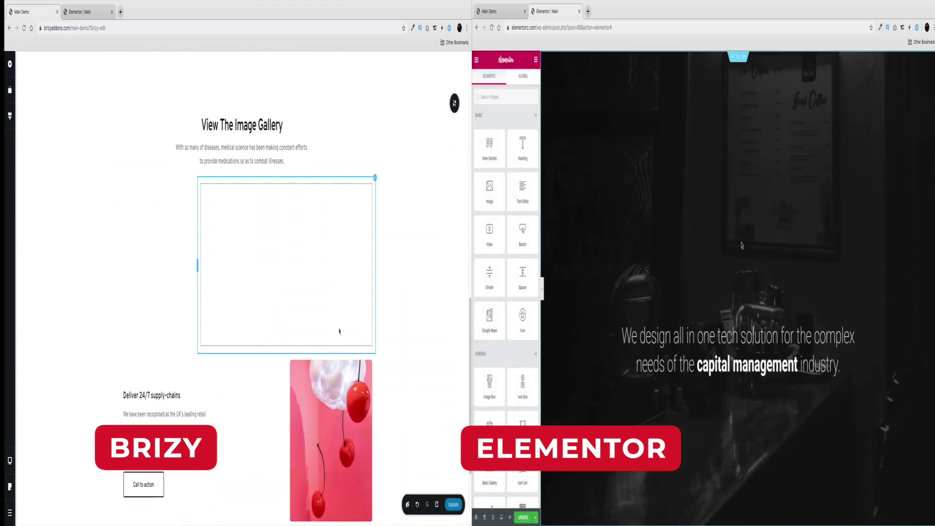
pyautogui.scroll(-3, 754, 200)
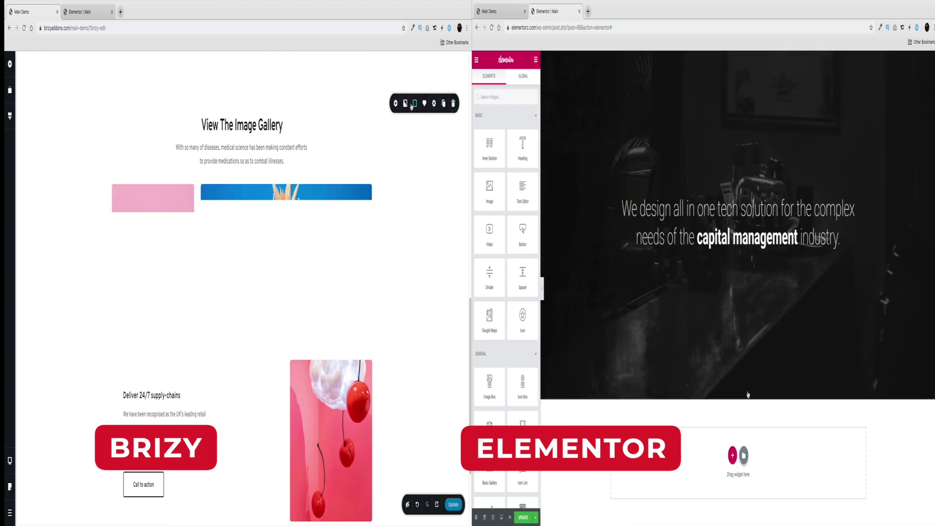
pyautogui.click(744, 456)
pyautogui.click(405, 104)
pyautogui.scroll(-15, 727, 333)
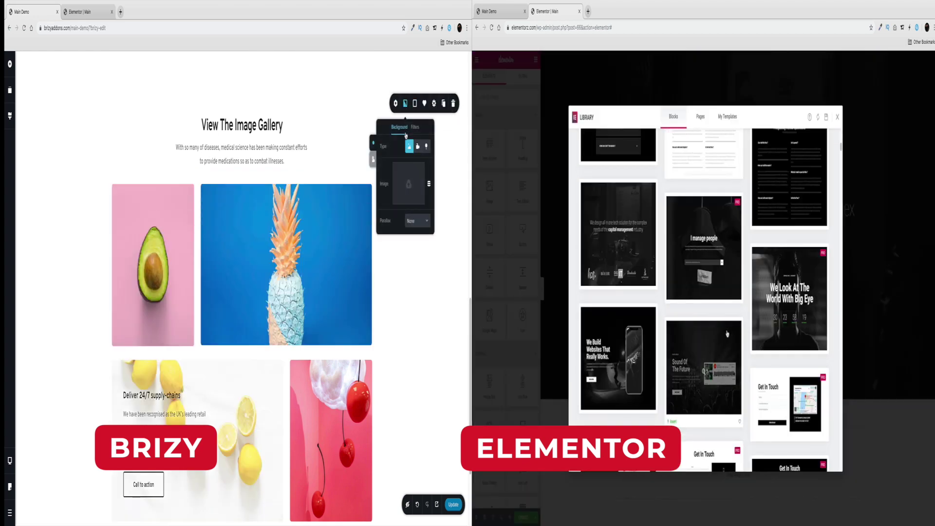
pyautogui.scroll(-5, 726, 333)
pyautogui.click(426, 146)
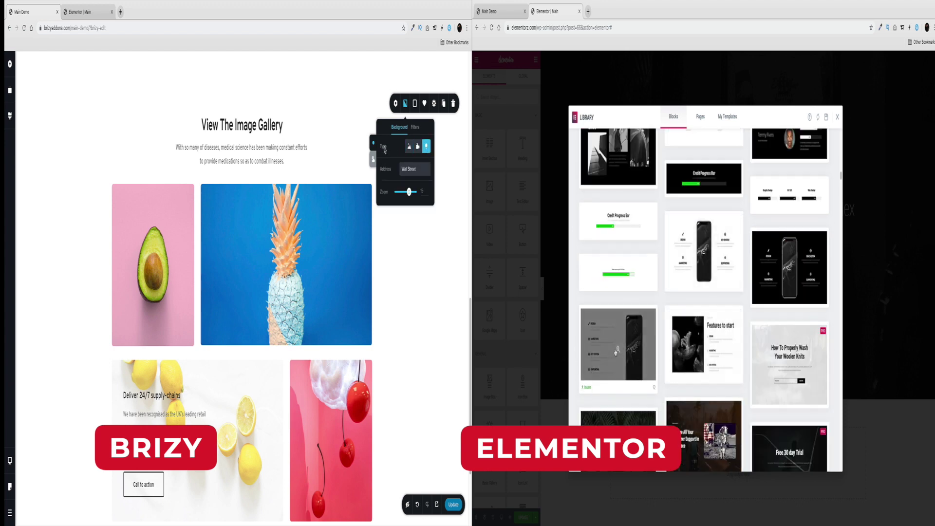
pyautogui.click(633, 348)
pyautogui.click(307, 162)
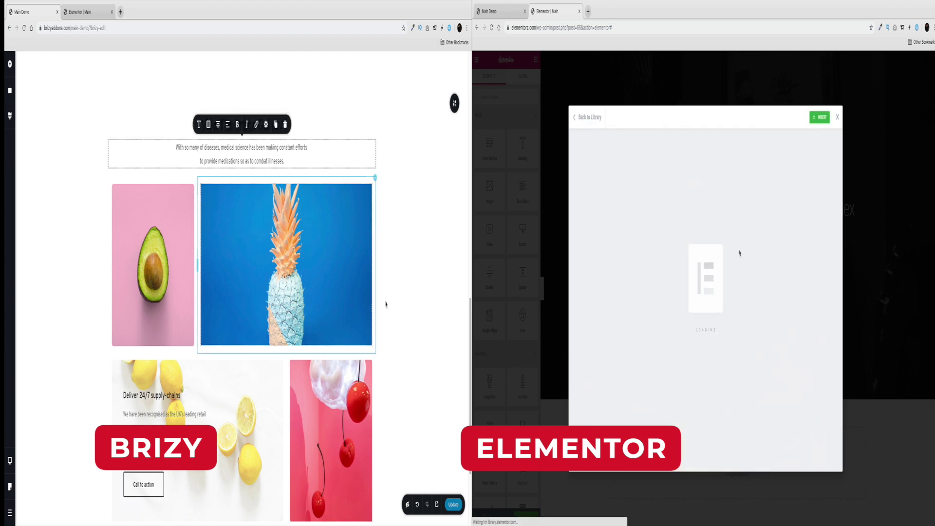
# - Swap the two columns of the phone block in Elementor so that the phone image comes first
pyautogui.scroll(-10, 392, 319)
pyautogui.scroll(5, 395, 322)
pyautogui.scroll(2, 395, 323)
pyautogui.scroll(-10, 395, 323)
pyautogui.scroll(-8, 718, 310)
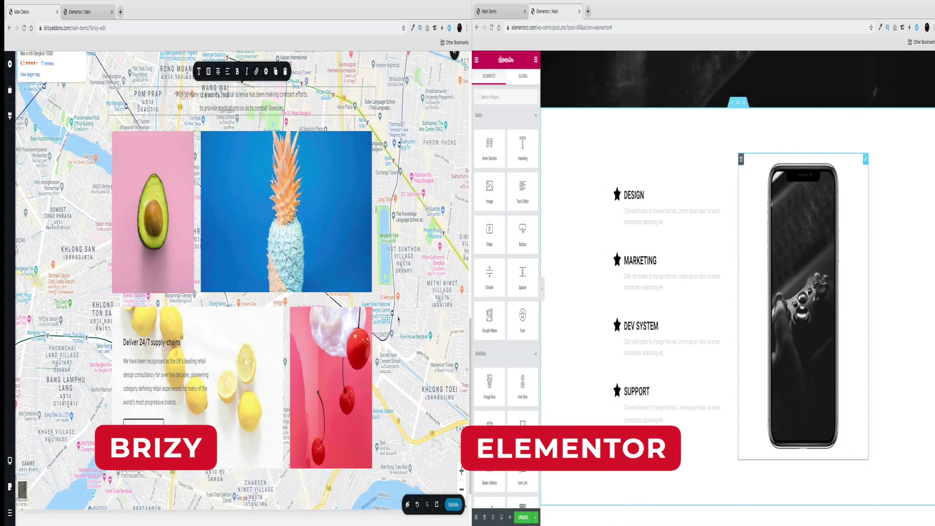
pyautogui.scroll(5, 447, 117)
pyautogui.scroll(-8, 453, 80)
pyautogui.moveTo(653, 172); pyautogui.dragTo(661, 215)
pyautogui.scroll(-8, 438, 80)
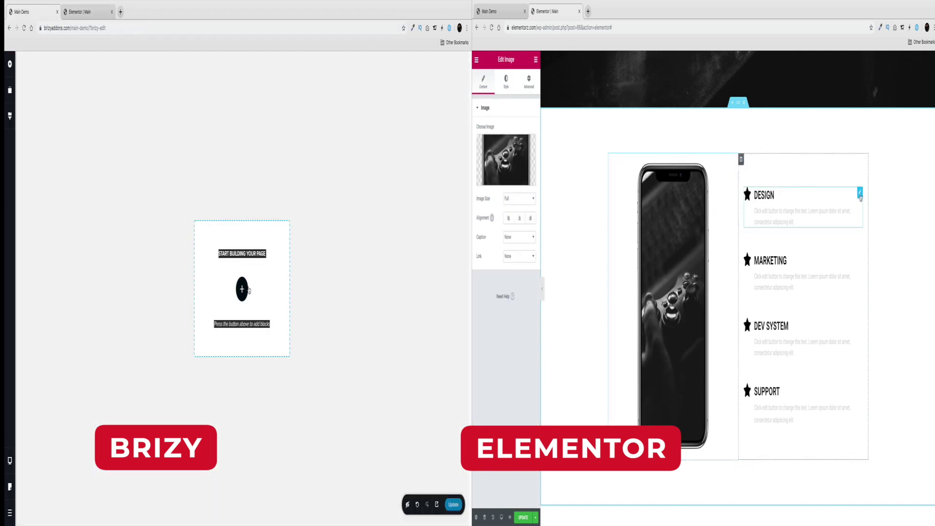
# - Move the Design icon box above the phone image and the Marketing icon box below it in Elementor, and open Brizy's block library
pyautogui.moveTo(860, 195); pyautogui.dragTo(673, 175)
pyautogui.click(242, 289)
pyautogui.moveTo(861, 250); pyautogui.dragTo(676, 501)
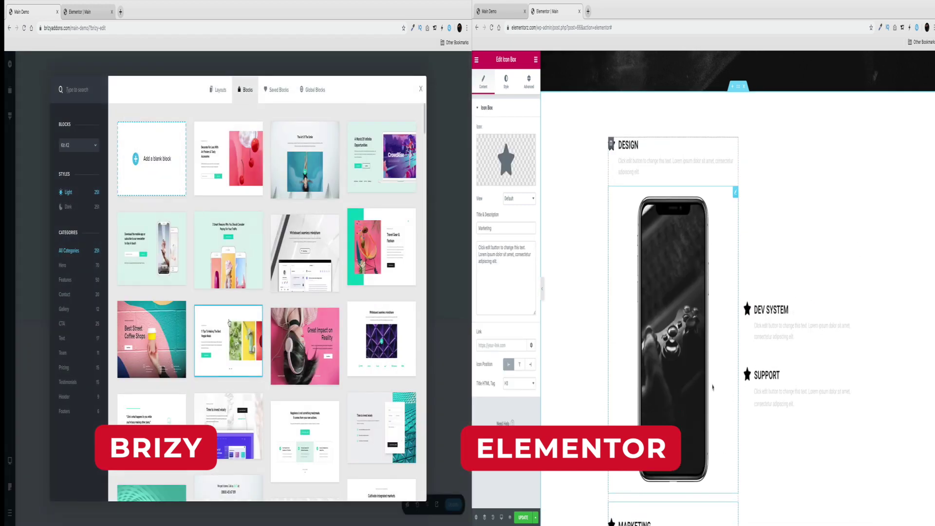
pyautogui.scroll(-4, 712, 387)
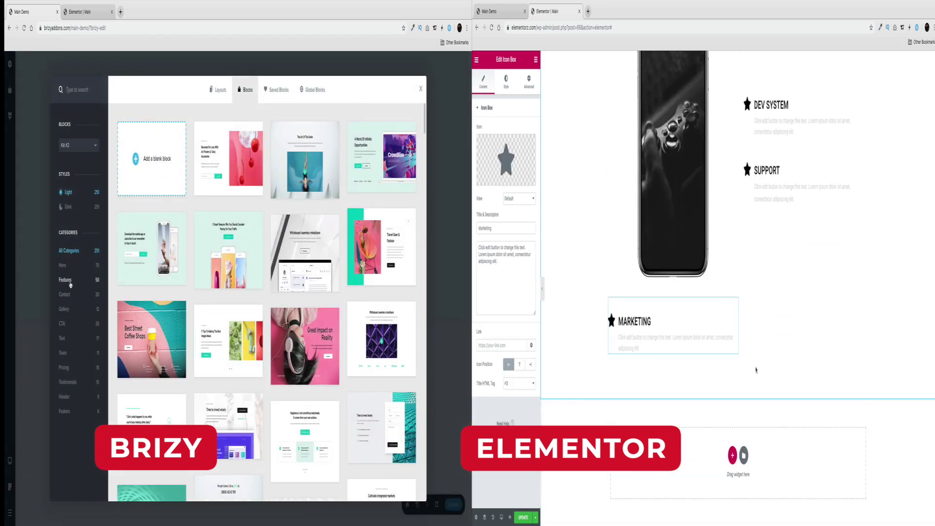
# - Insert the three-image block from Brizy's Features category and the light FAQ accordion block from Elementor's library
pyautogui.click(64, 279)
pyautogui.click(215, 256)
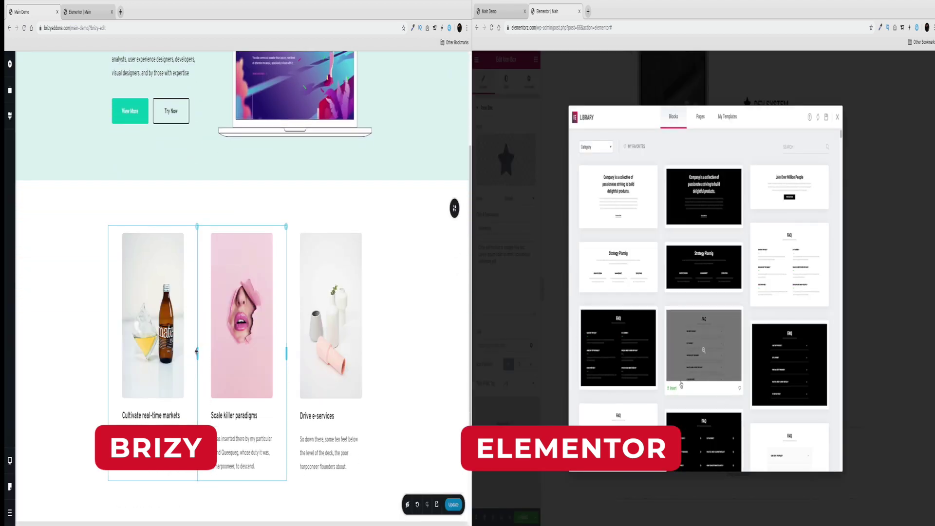
pyautogui.click(678, 388)
# - Resize the first two image columns of the Brizy features block to 34.0% and 32.6%
pyautogui.moveTo(197, 351); pyautogui.dragTo(200, 351)
pyautogui.moveTo(201, 351); pyautogui.dragTo(199, 352)
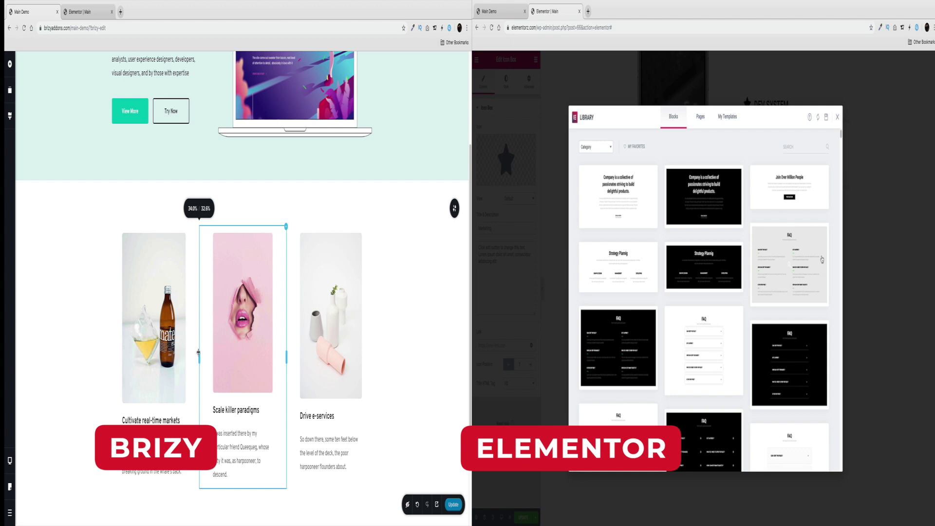
pyautogui.click(822, 259)
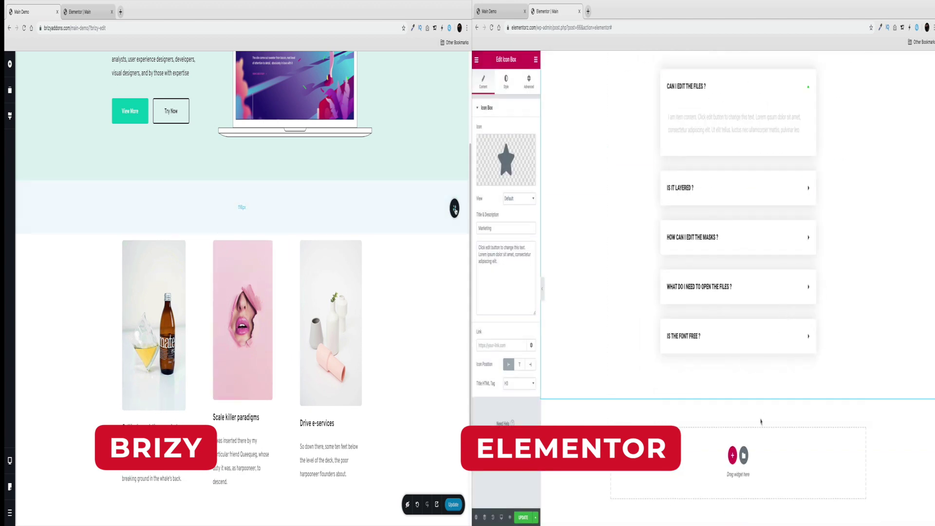
# - Give the three-image block a mint green background overlay in Brizy and browse Elementor's block library
pyautogui.click(406, 209)
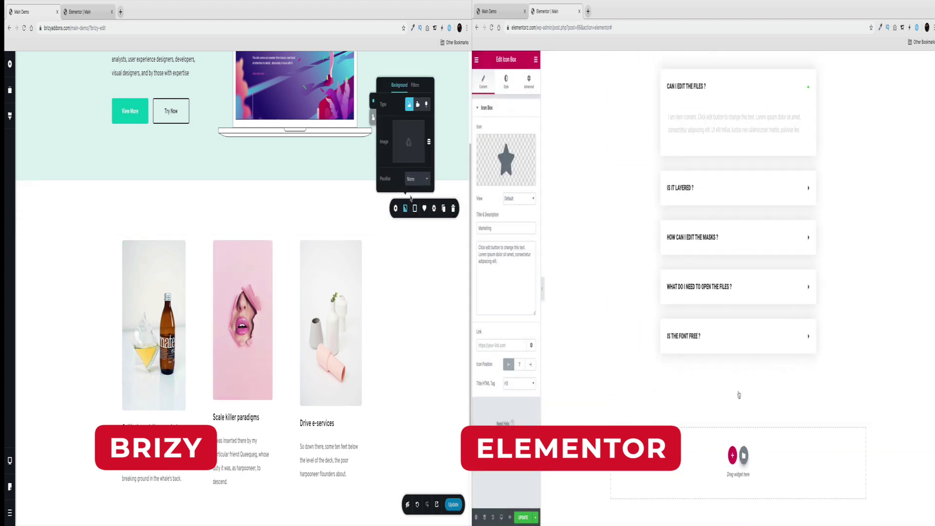
pyautogui.click(414, 208)
pyautogui.click(743, 456)
pyautogui.scroll(-10, 723, 376)
pyautogui.click(404, 168)
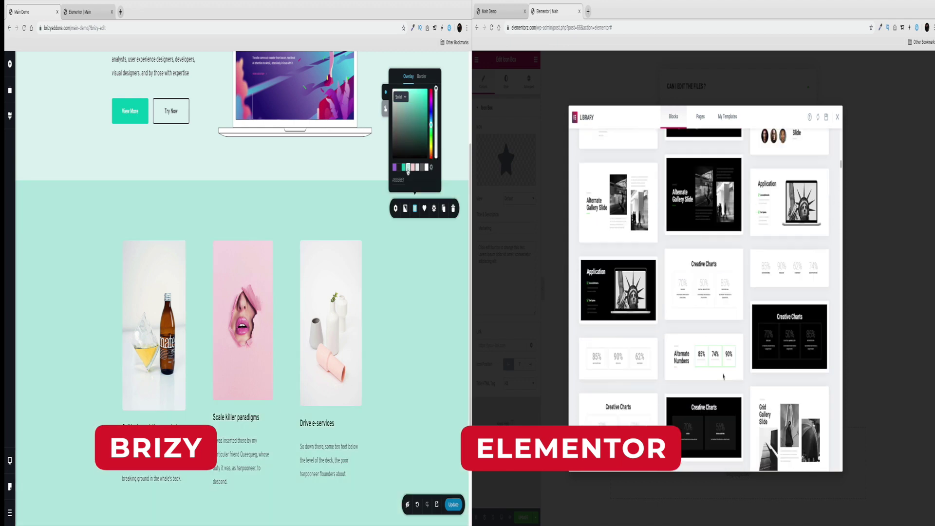
# - Insert the "Morph impactful interfaces" block from Brizy's Gallery category and open the category list in Elementor's block library
pyautogui.scroll(-5, 292, 292)
pyautogui.scroll(-5, 724, 377)
pyautogui.click(242, 492)
pyautogui.scroll(5, 646, 351)
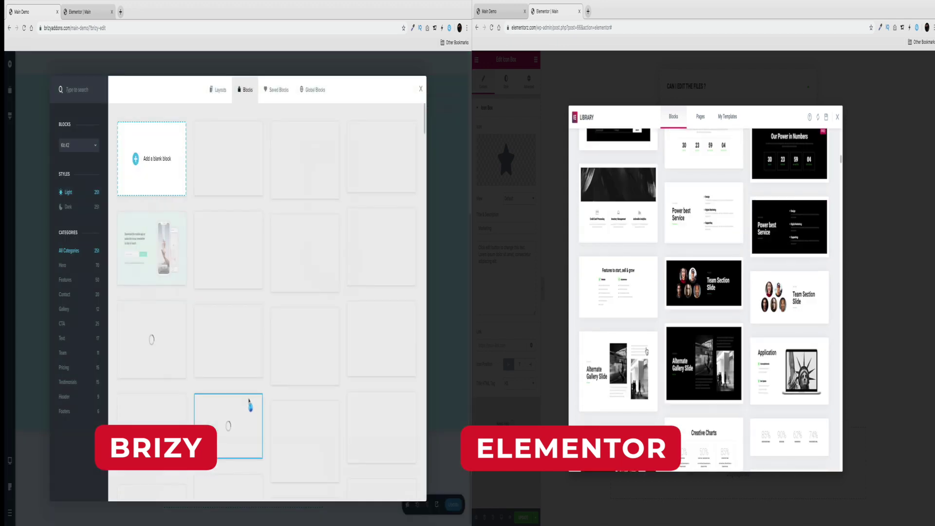
pyautogui.scroll(5, 646, 350)
pyautogui.click(64, 308)
pyautogui.click(595, 146)
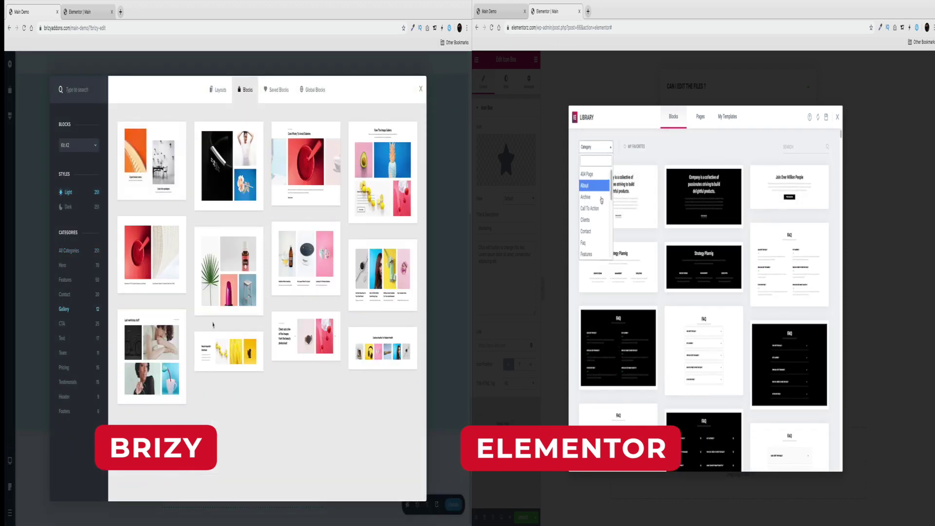
pyautogui.click(228, 351)
# - Insert the footer with four link columns and a company logo in Brizy and filter Elementor's block library by the Footer category
pyautogui.scroll(-3, 229, 292)
pyautogui.scroll(-3, 595, 219)
pyautogui.click(245, 422)
pyautogui.scroll(1, 597, 231)
pyautogui.click(64, 397)
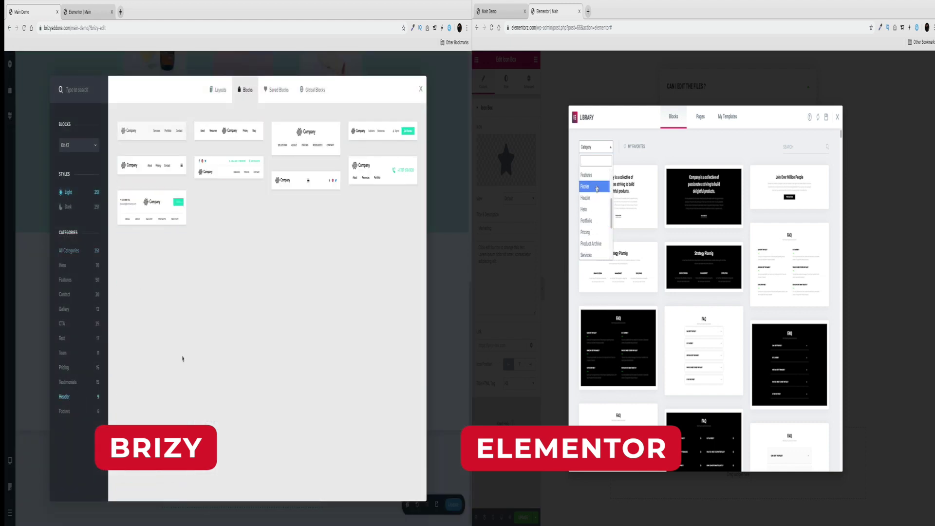
pyautogui.click(585, 186)
pyautogui.click(64, 411)
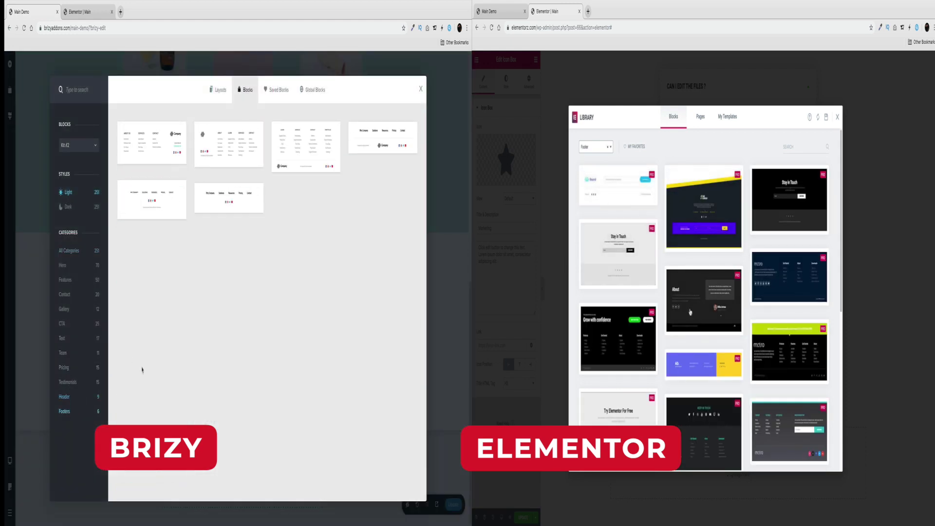
pyautogui.click(753, 264)
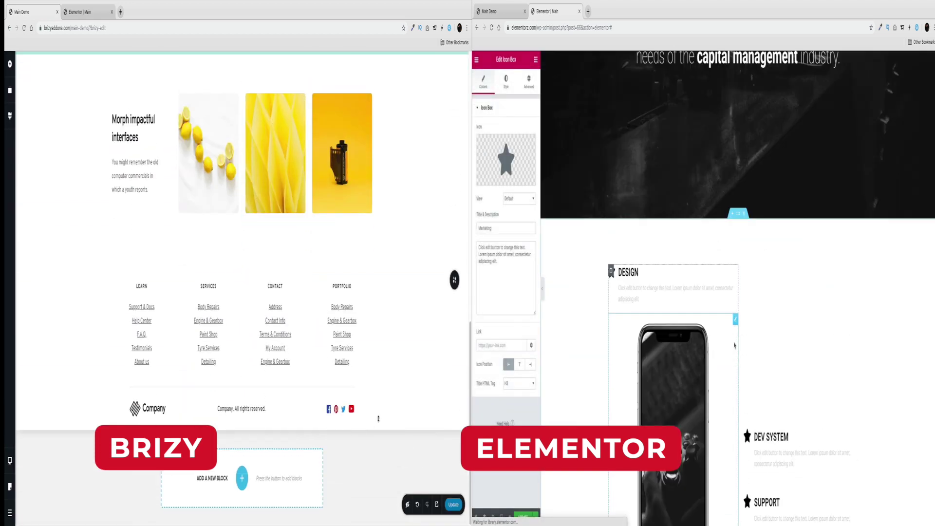
pyautogui.scroll(5, 734, 345)
pyautogui.scroll(10, 378, 418)
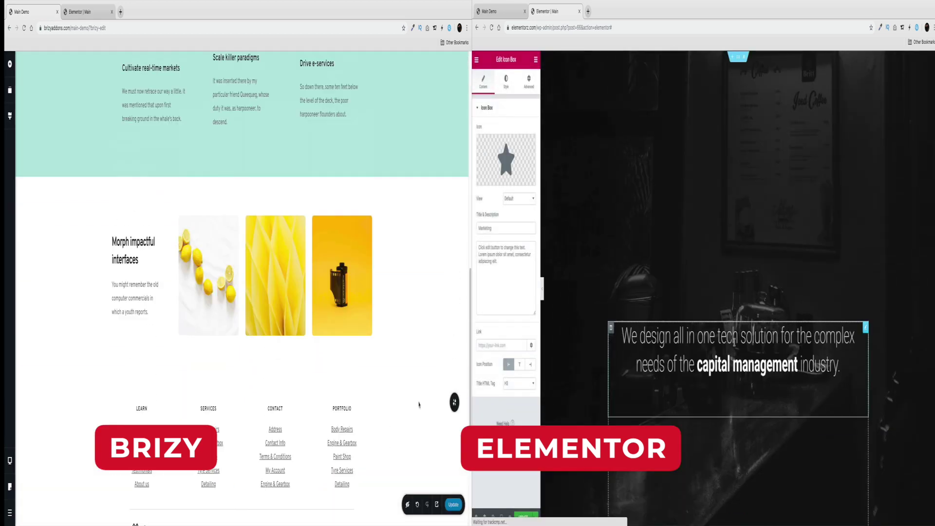